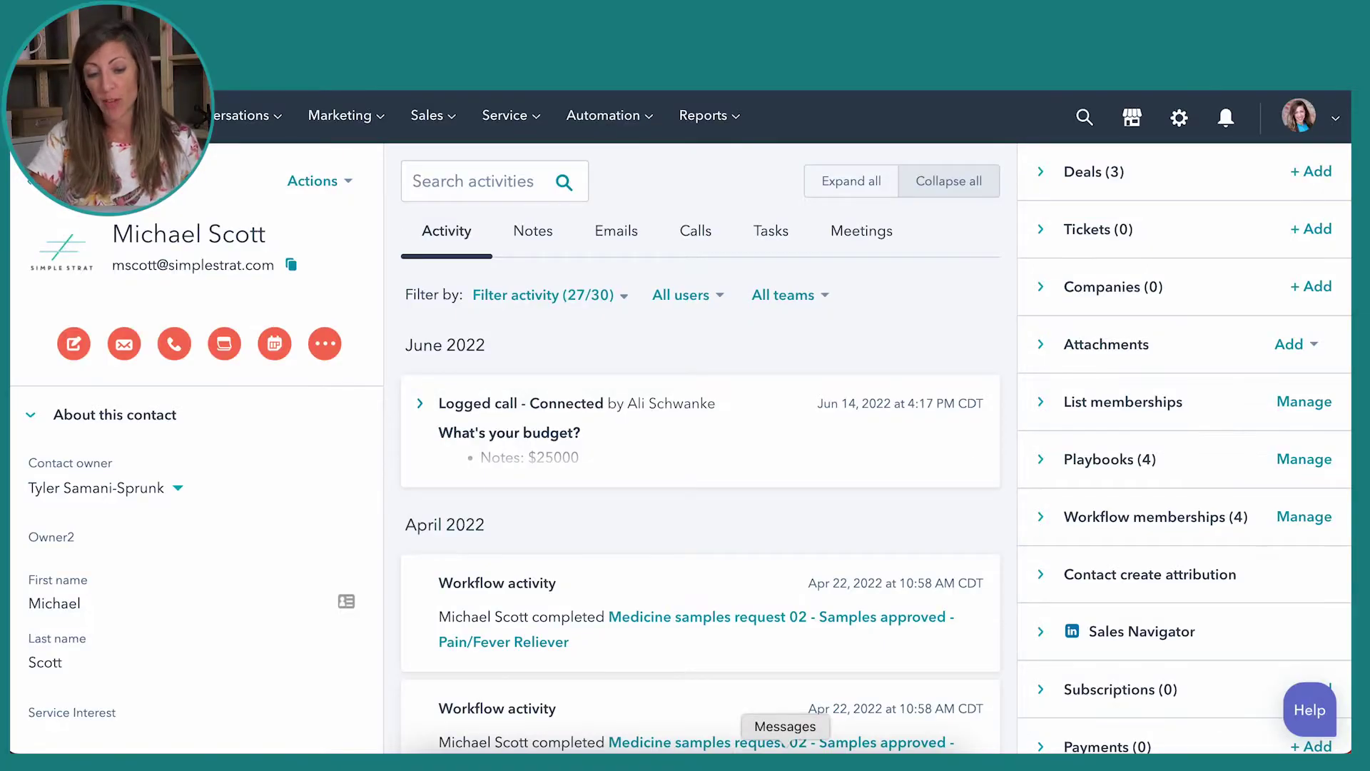
- Collapse and re-expand About this contact, then open the contact's full property list
{"action": "left_click", "coordinate": [31, 417]}
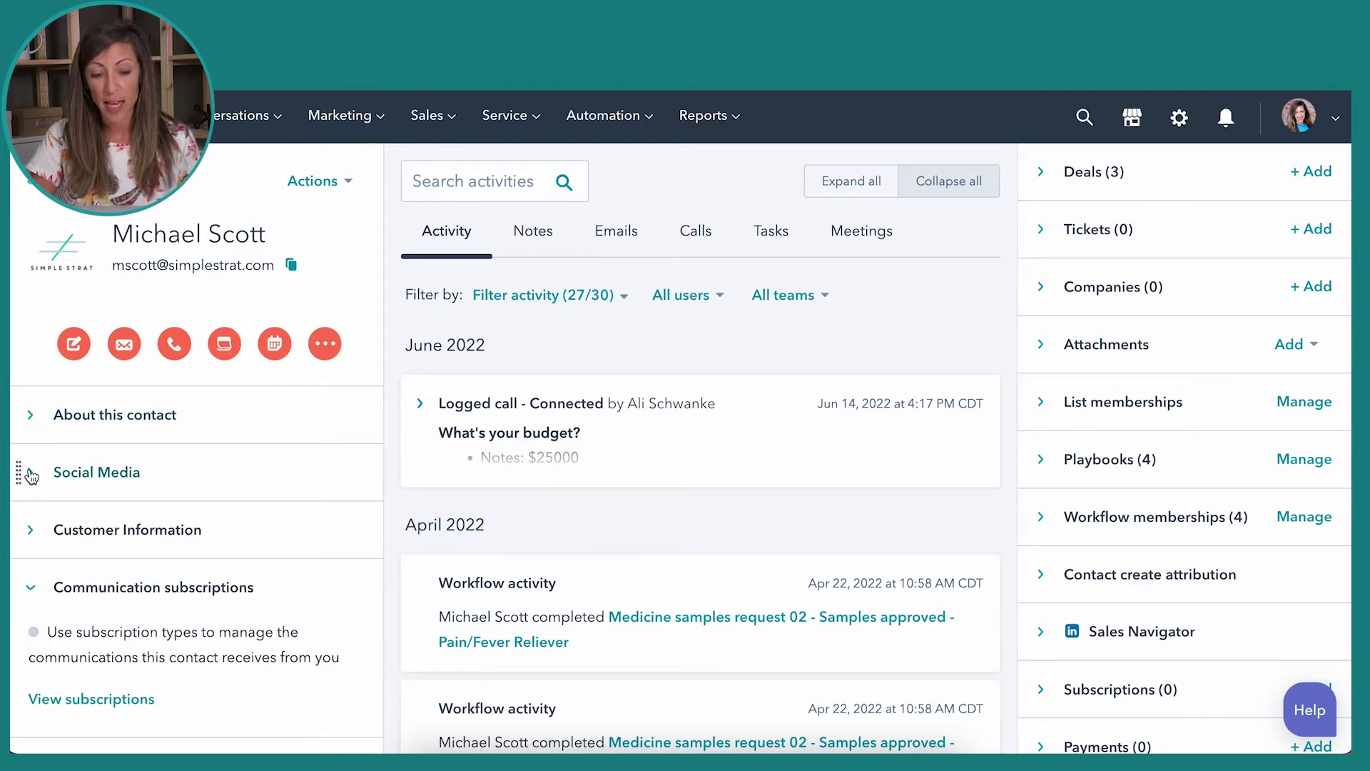
{"action": "left_click", "coordinate": [34, 418]}
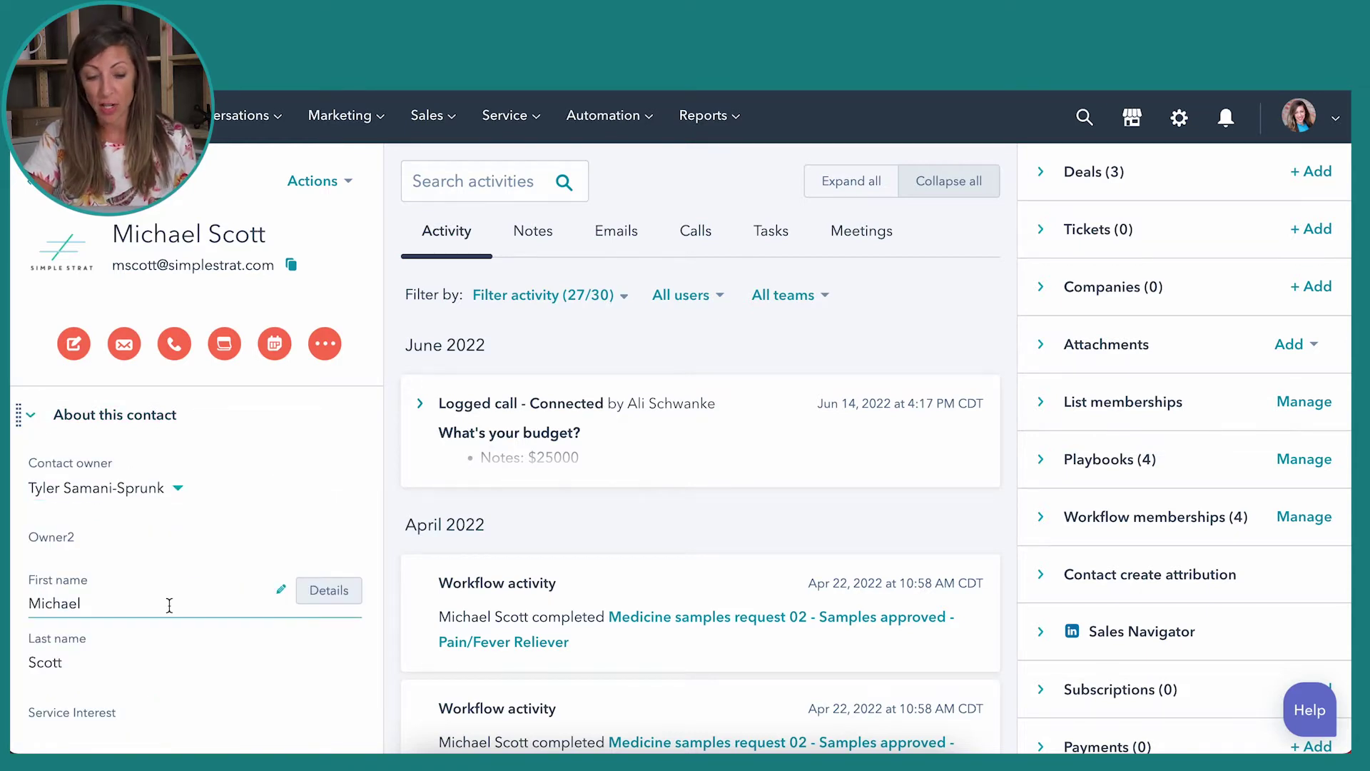
{"action": "scroll", "coordinate": [169, 605], "scroll_direction": "down", "scroll_amount": 10}
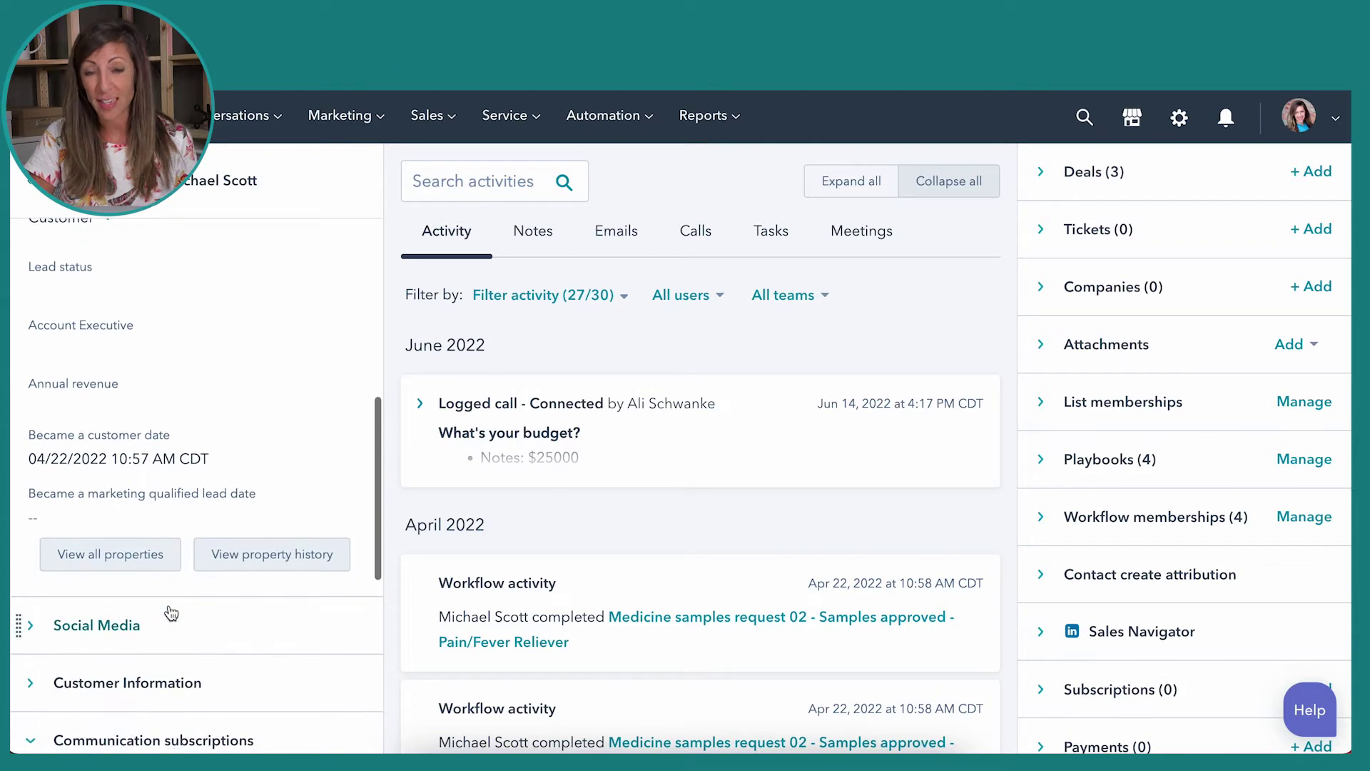
{"action": "left_click", "coordinate": [152, 564]}
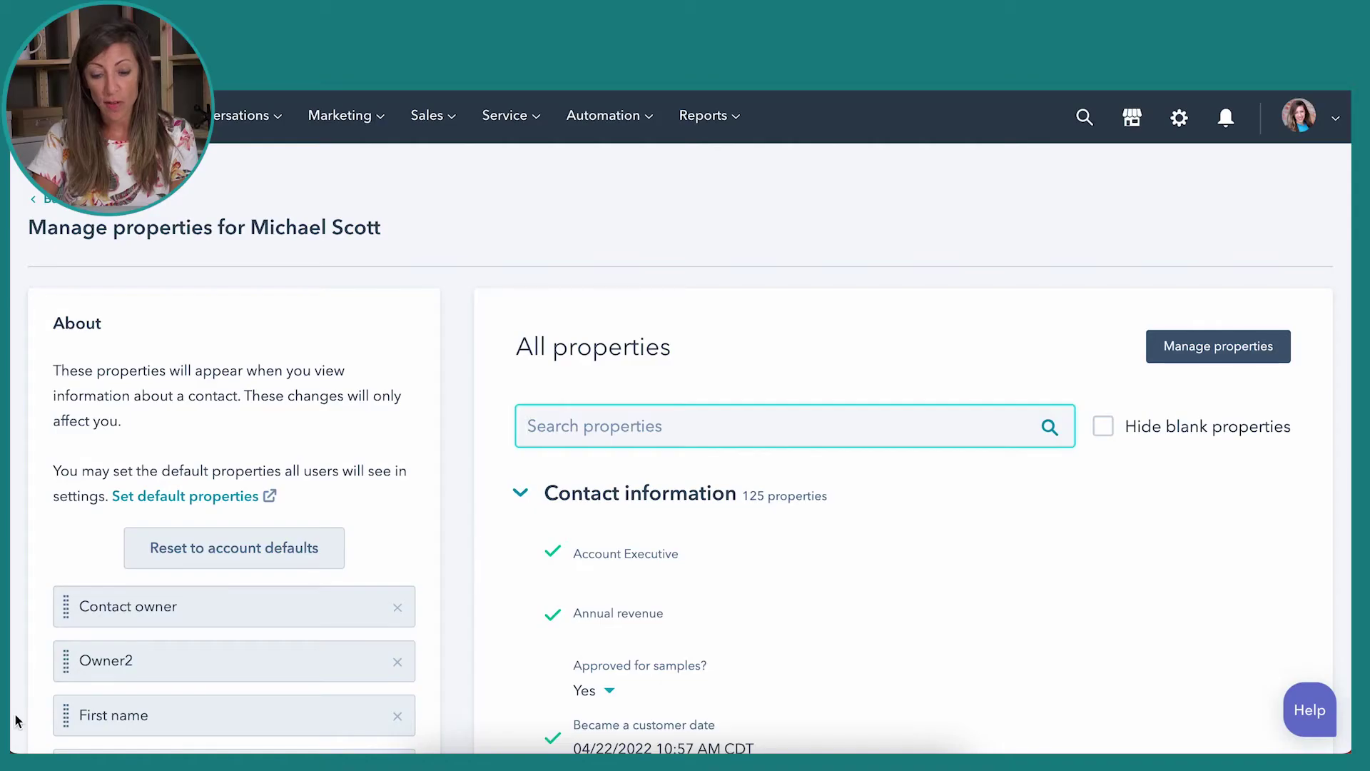
- Add Approved for samples? to your personal view, check it on the record, and reopen all properties
{"action": "scroll", "coordinate": [728, 572], "scroll_direction": "down", "scroll_amount": 3}
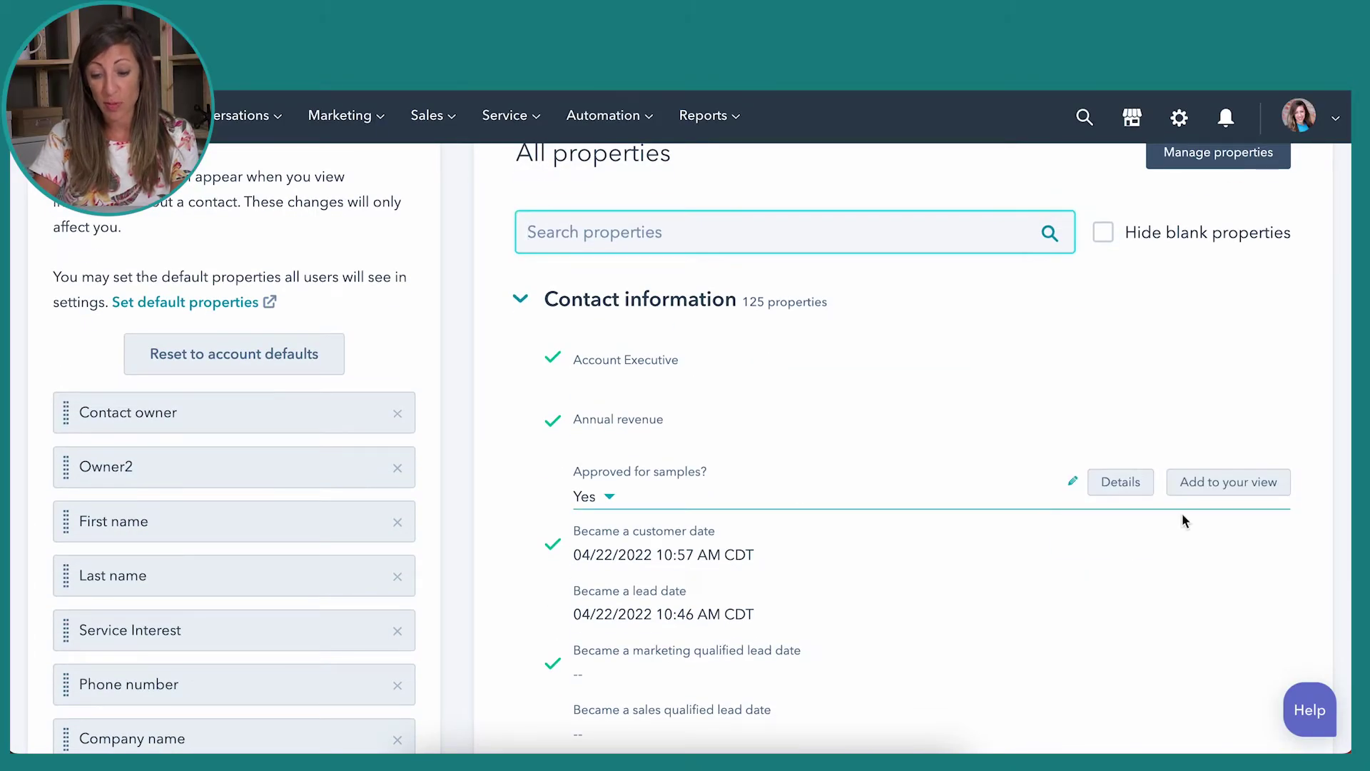
{"action": "left_click", "coordinate": [1232, 496]}
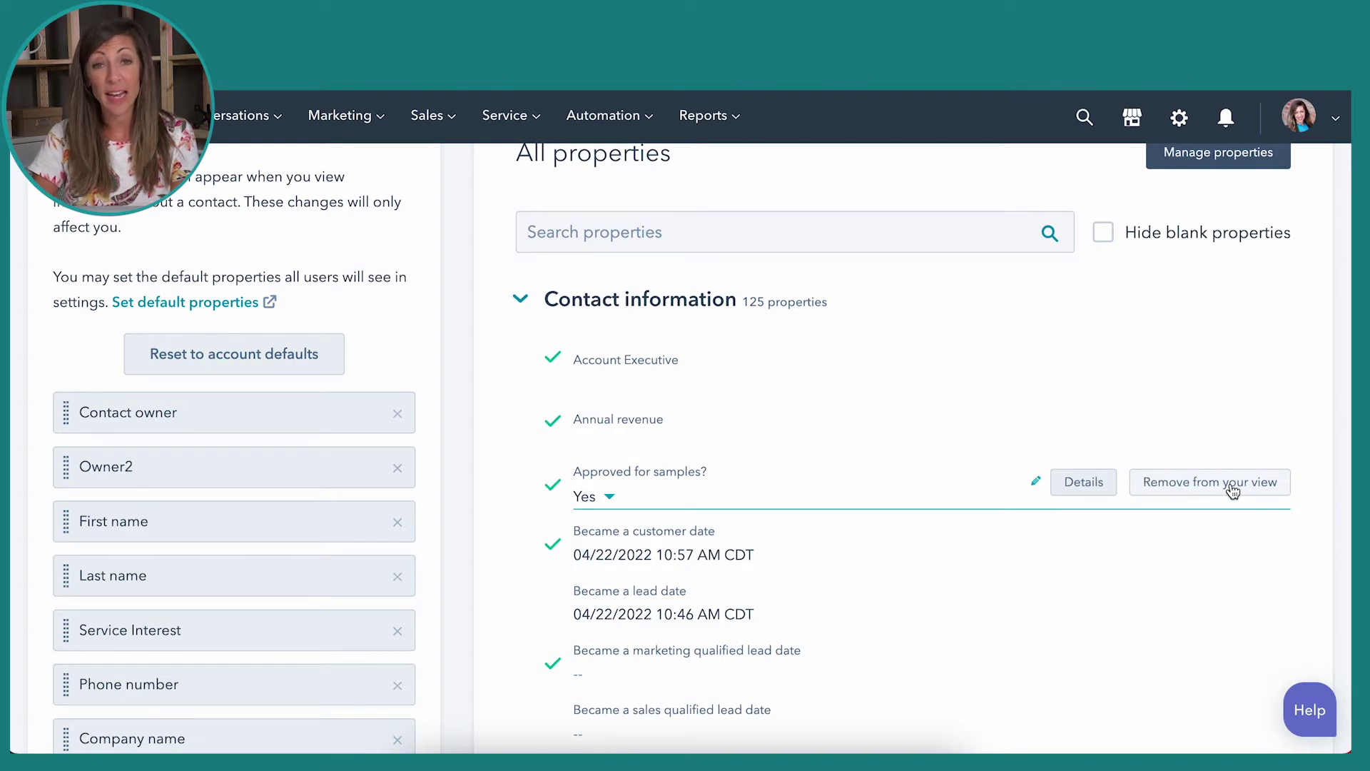
{"action": "scroll", "coordinate": [1220, 278], "scroll_direction": "up", "scroll_amount": 3}
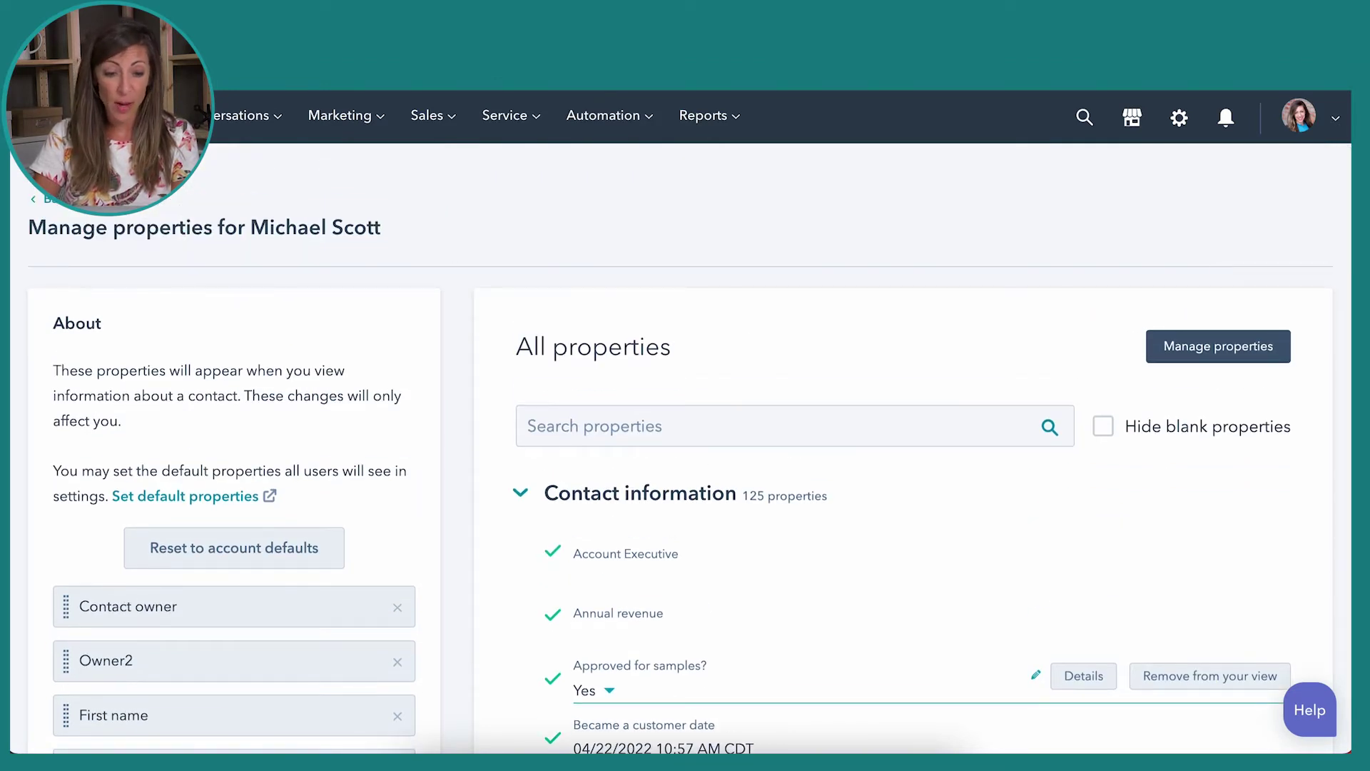
{"action": "left_click", "coordinate": [56, 201]}
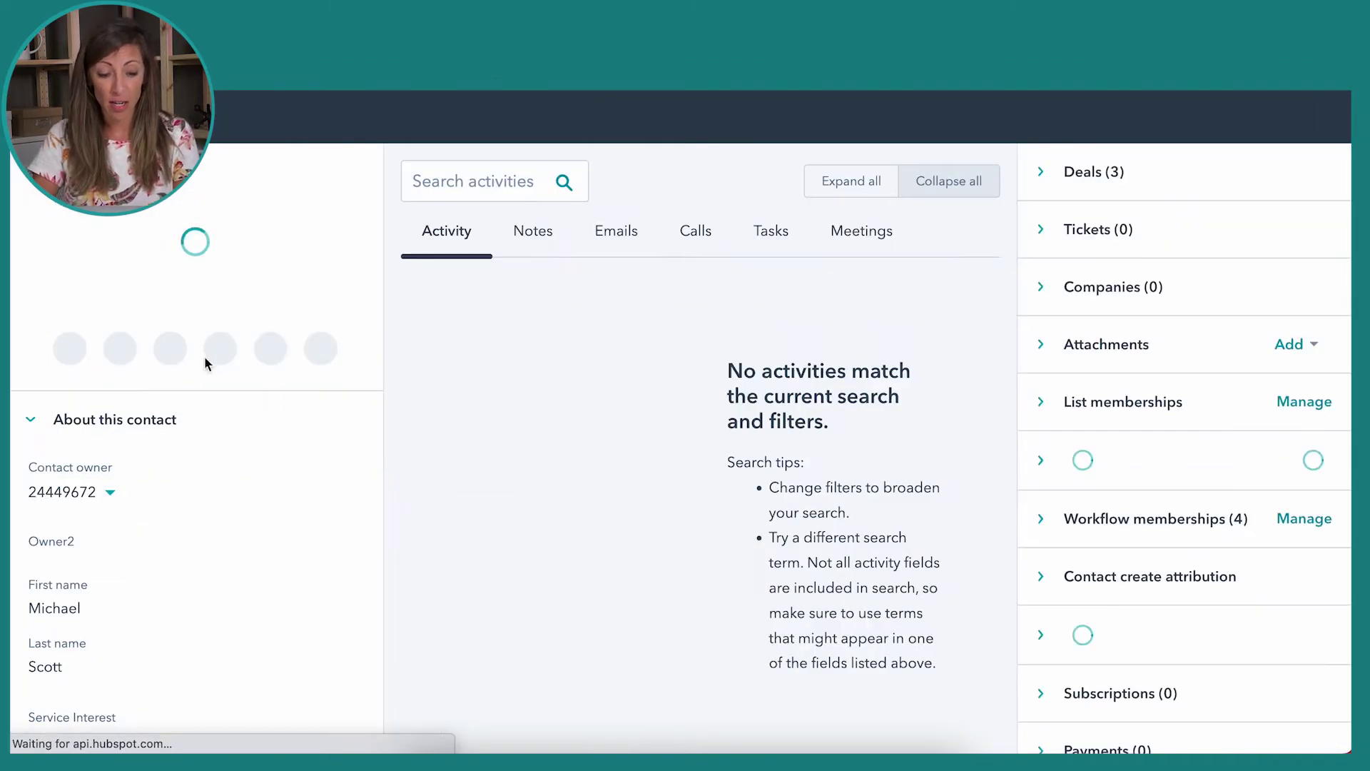
{"action": "scroll", "coordinate": [213, 668], "scroll_direction": "down", "scroll_amount": 12}
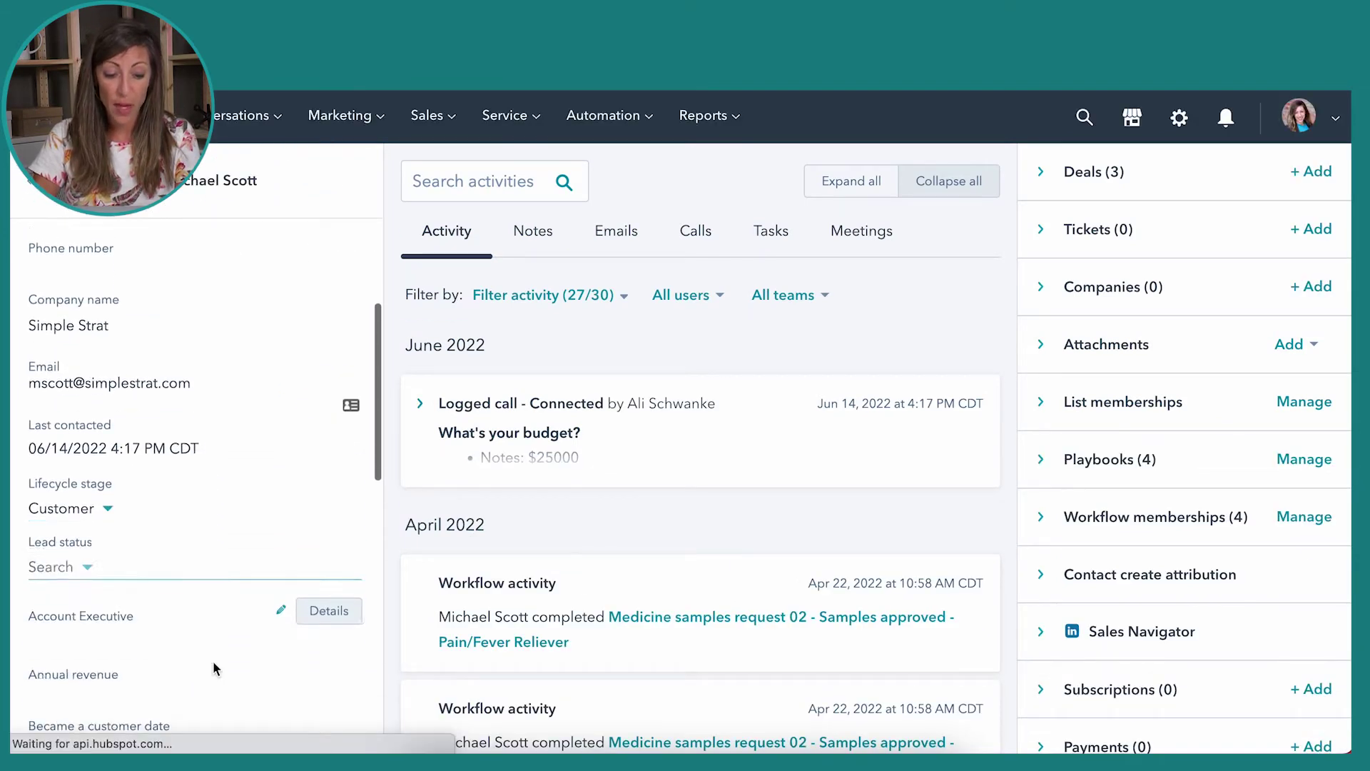
{"action": "scroll", "coordinate": [214, 668], "scroll_direction": "down", "scroll_amount": 1}
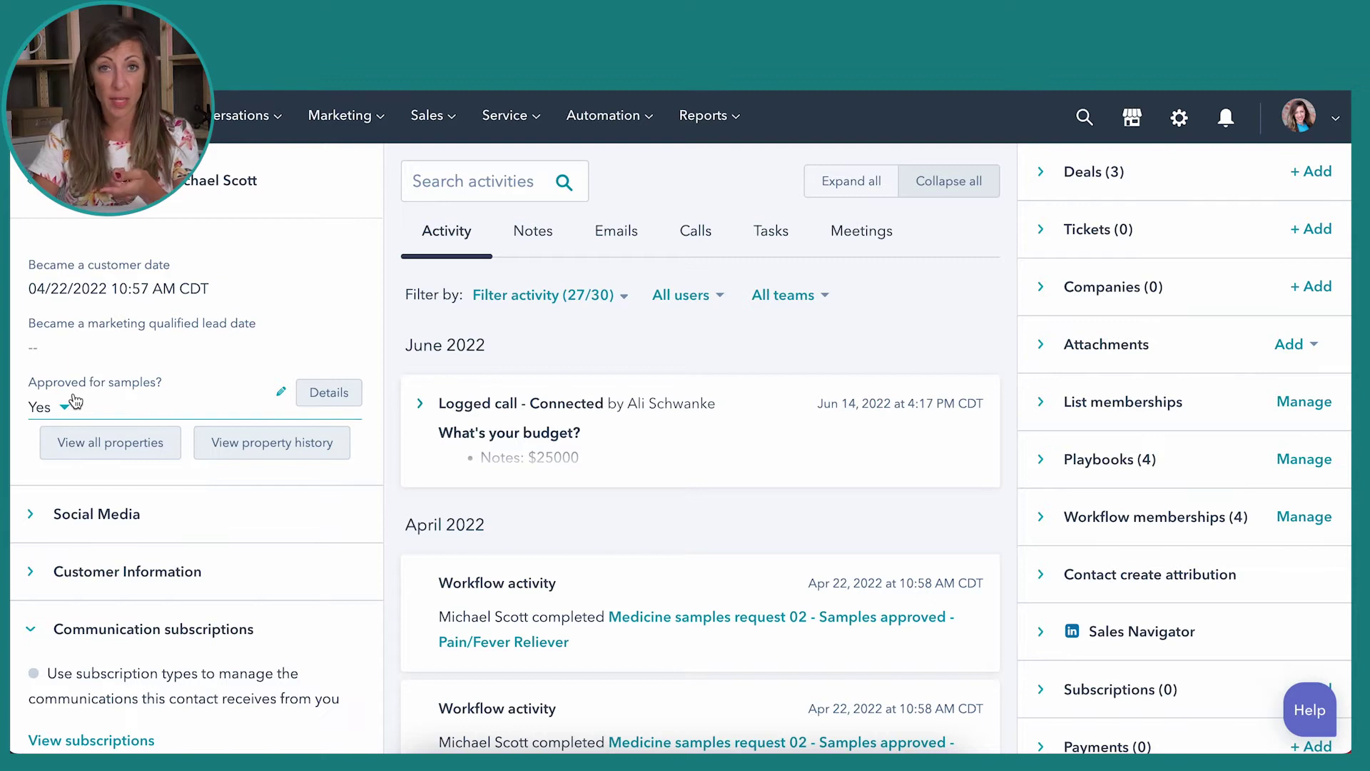
{"action": "left_click", "coordinate": [107, 444]}
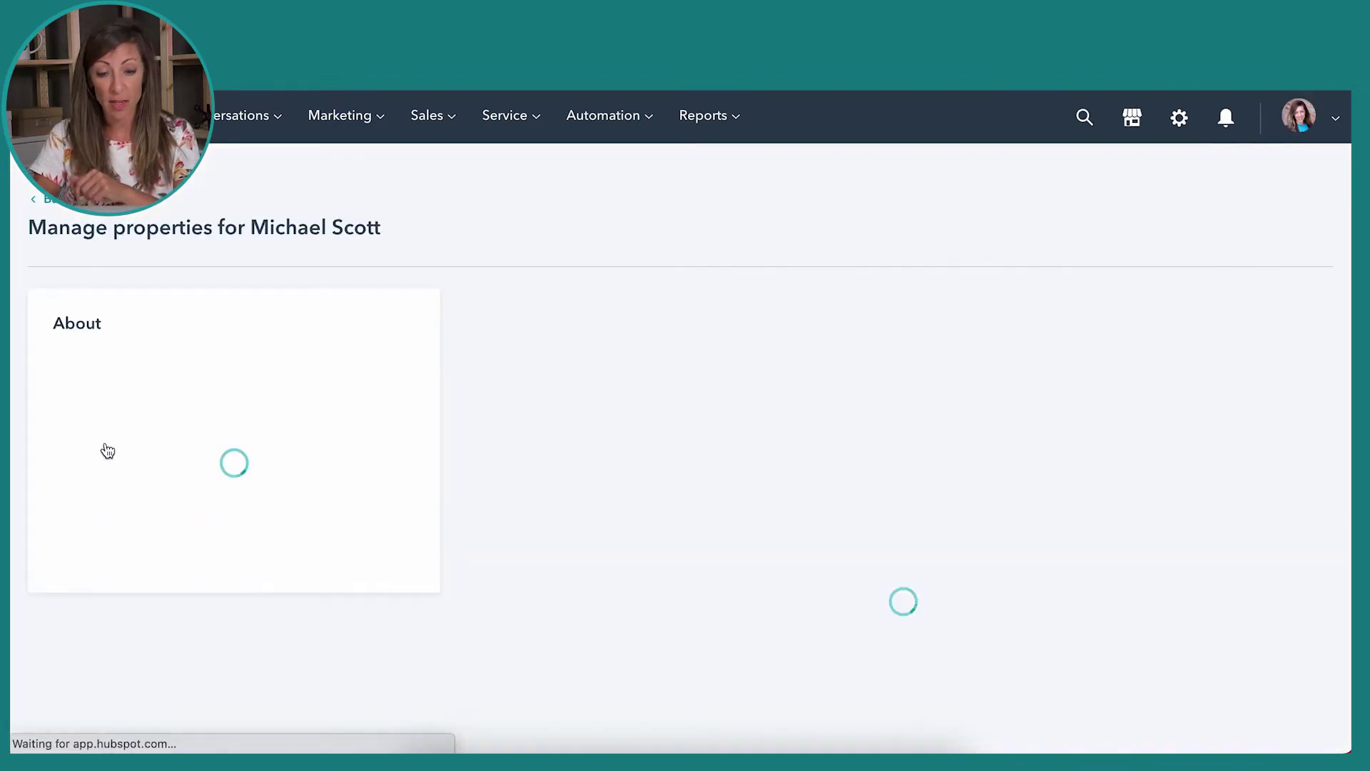
- Move Last contacted between Company name and Email in your property list, then return to the record
{"action": "scroll", "coordinate": [279, 607], "scroll_direction": "down", "scroll_amount": 5}
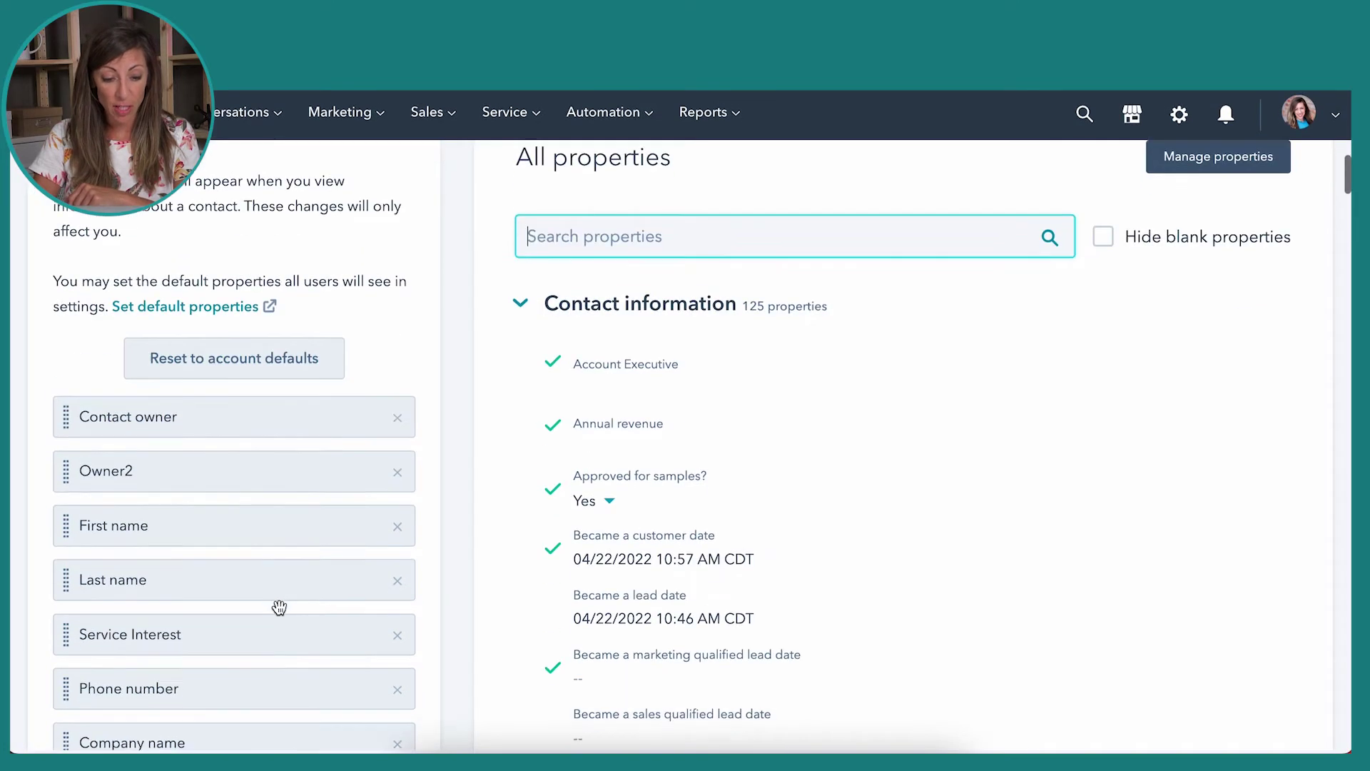
{"action": "left_click_drag", "start_coordinate": [189, 640], "coordinate": [120, 569]}
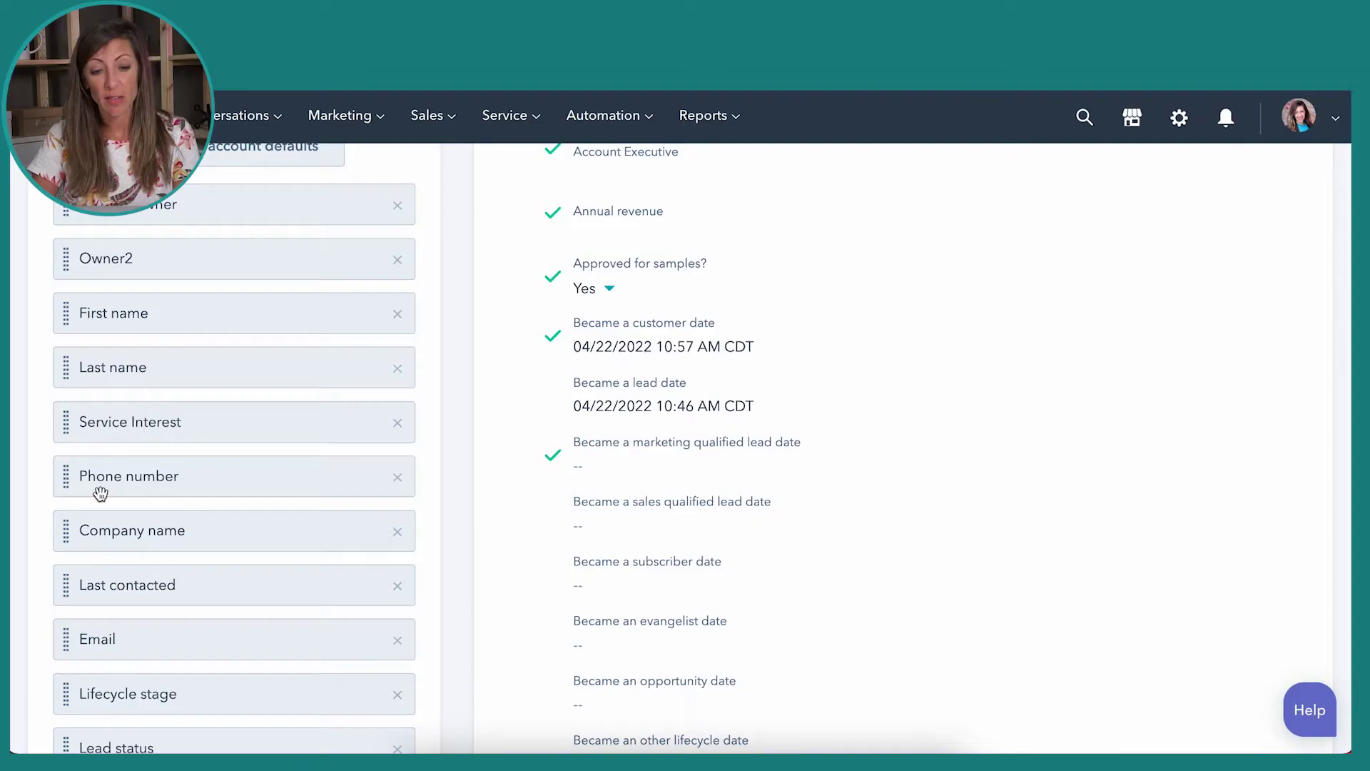
{"action": "scroll", "coordinate": [100, 494], "scroll_direction": "up", "scroll_amount": 8}
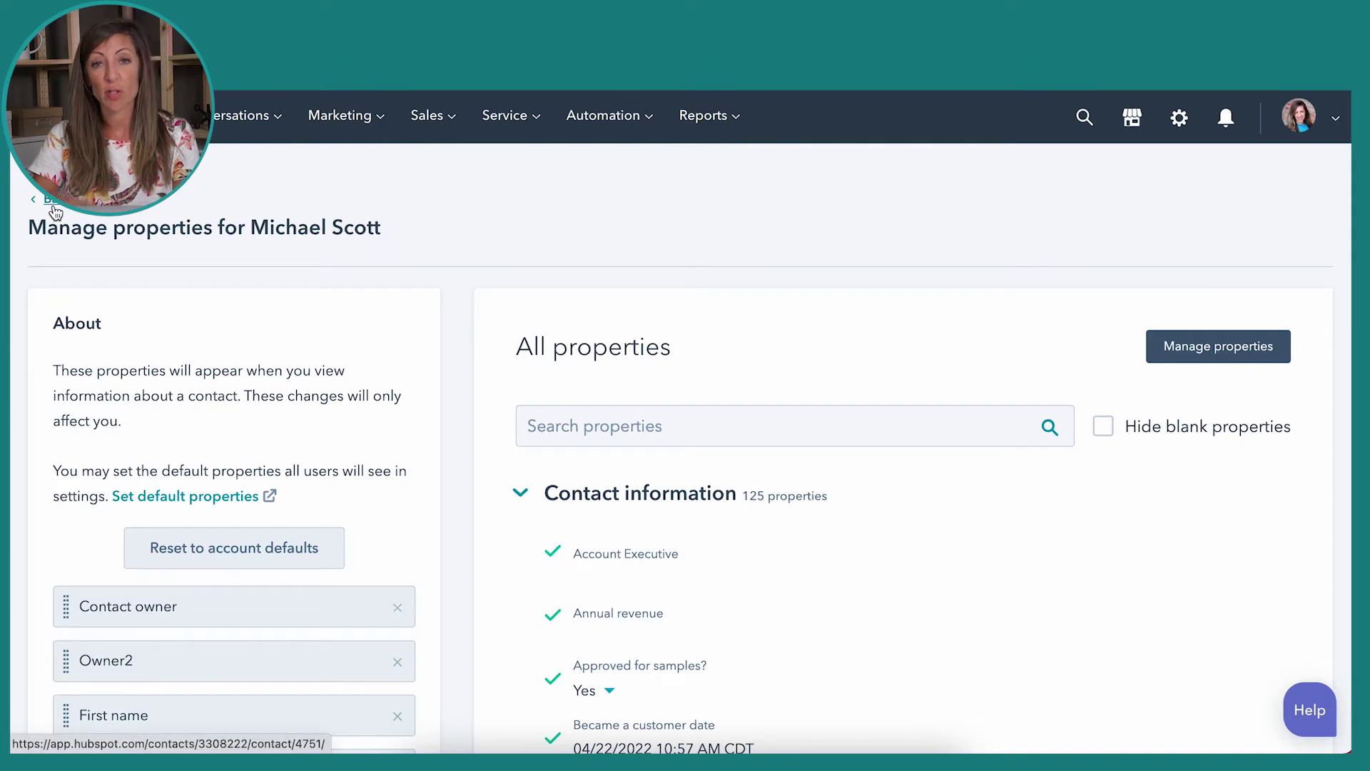
{"action": "left_click", "coordinate": [53, 206]}
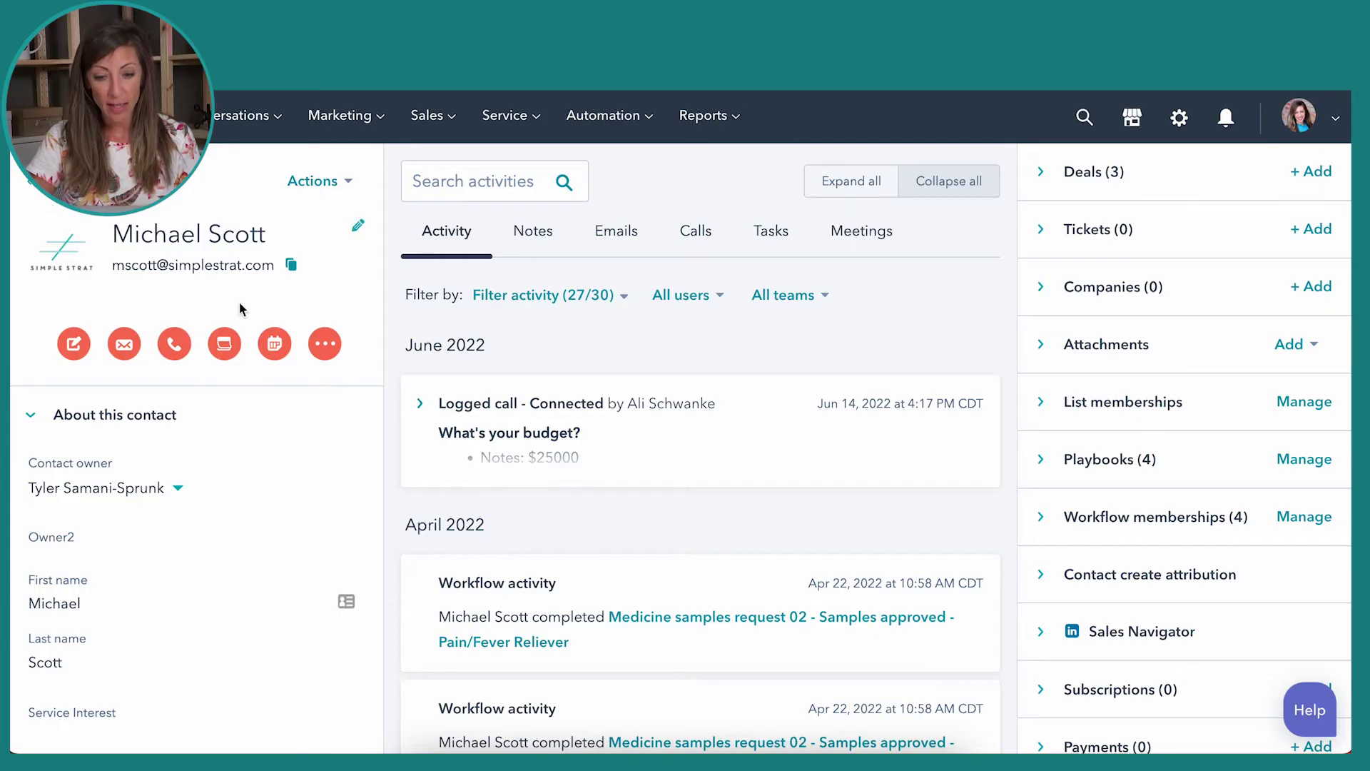
- Switch to the browser tab with the Contacts > Record Customization settings
{"action": "left_click", "coordinate": [631, 8]}
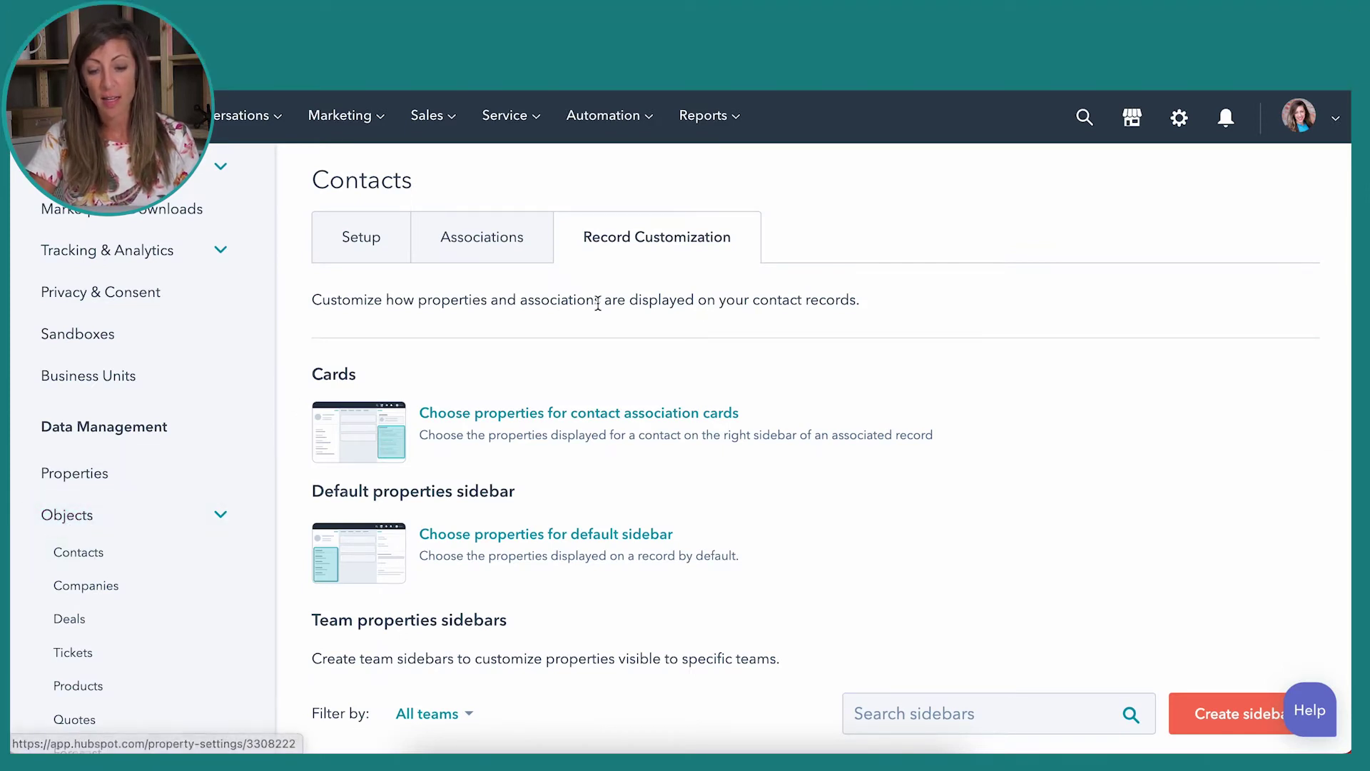
- Open the default sidebar properties and start editing the default contact left sidebar
{"action": "left_click", "coordinate": [585, 535]}
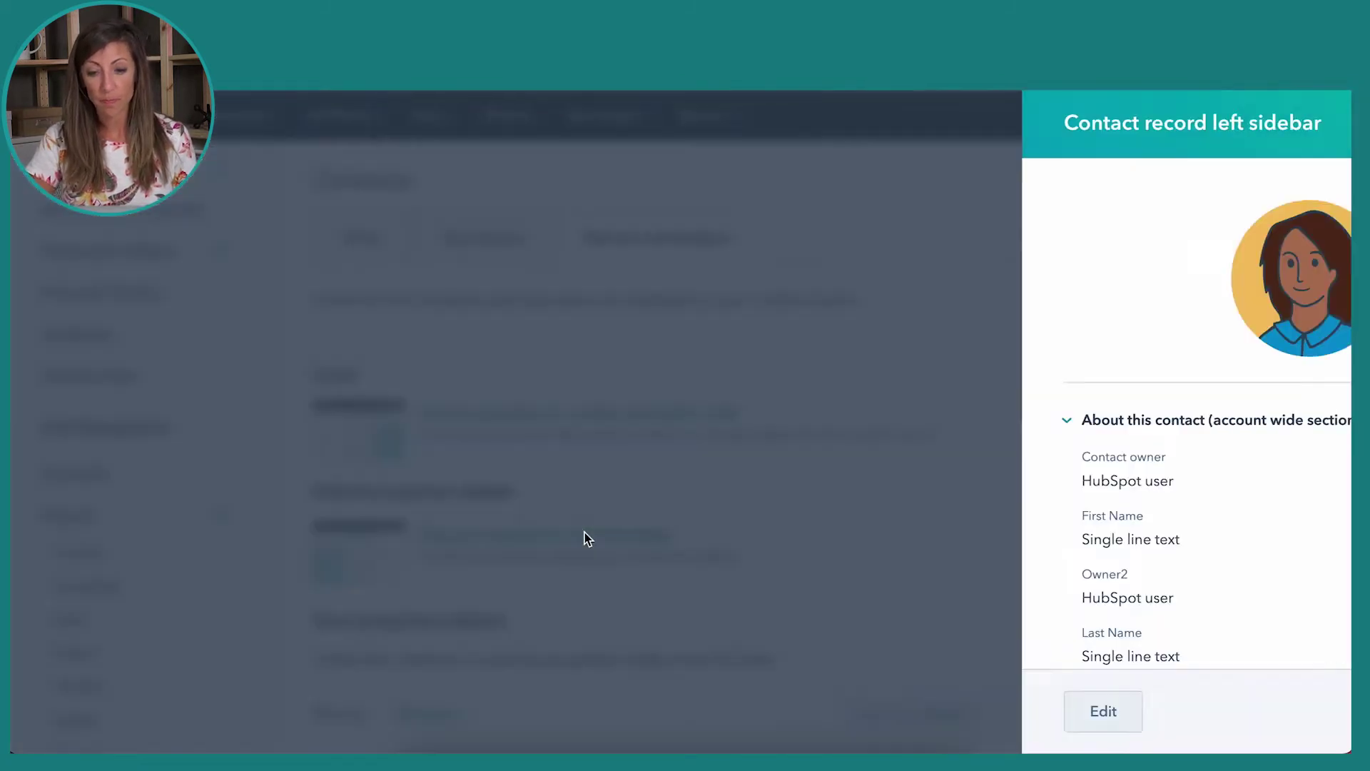
{"action": "scroll", "coordinate": [908, 550], "scroll_direction": "down", "scroll_amount": 5}
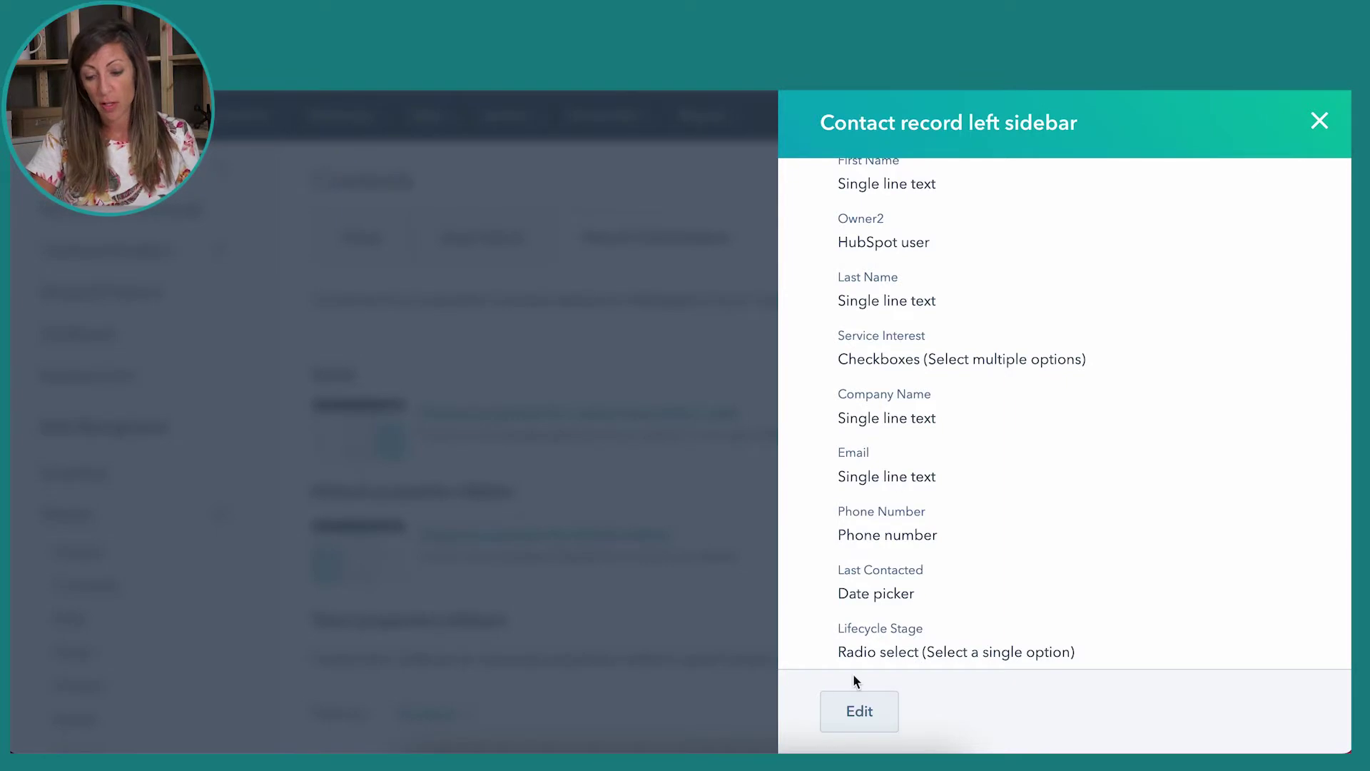
{"action": "left_click", "coordinate": [858, 711]}
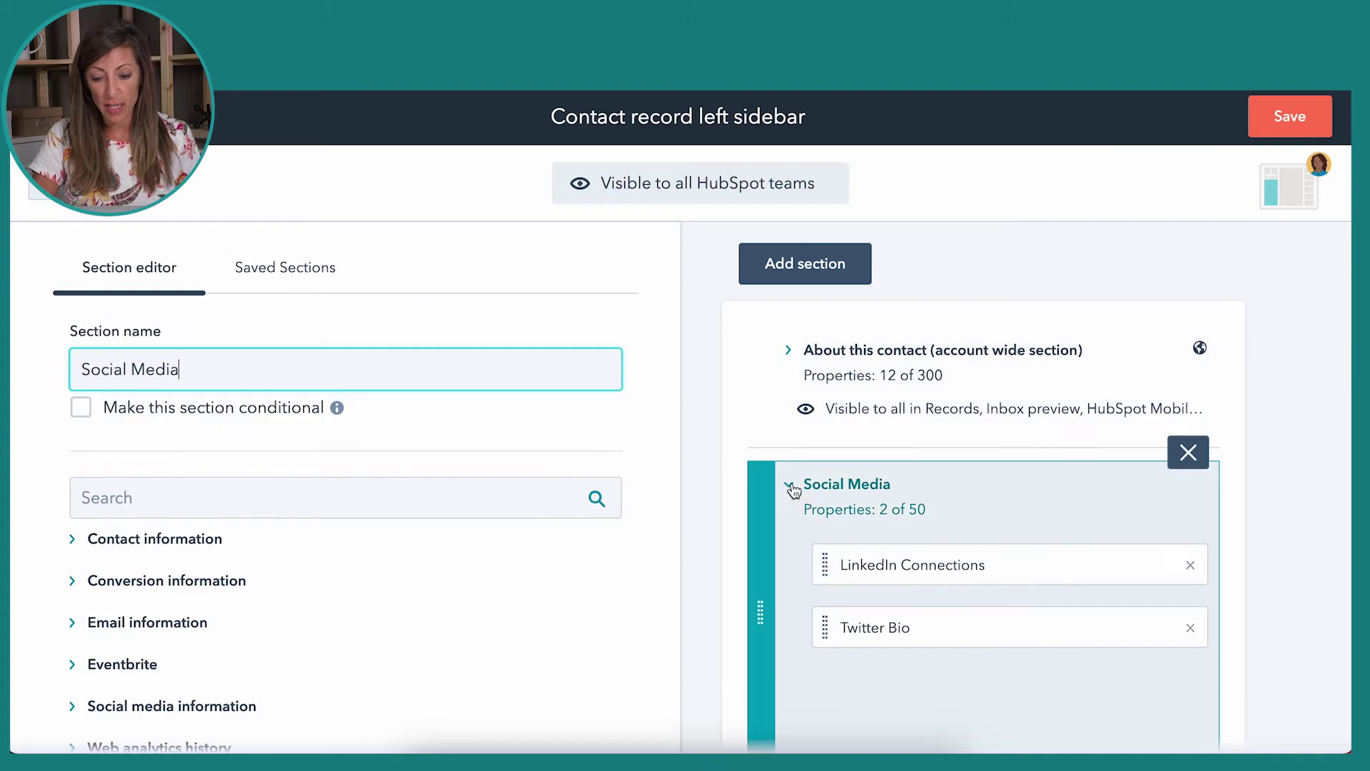
- Fill the Social Media section with LinkedIn Connections and Twitter Bio, then start another sidebar section
{"action": "scroll", "coordinate": [191, 647], "scroll_direction": "down", "scroll_amount": 2}
{"action": "left_click", "coordinate": [84, 601]}
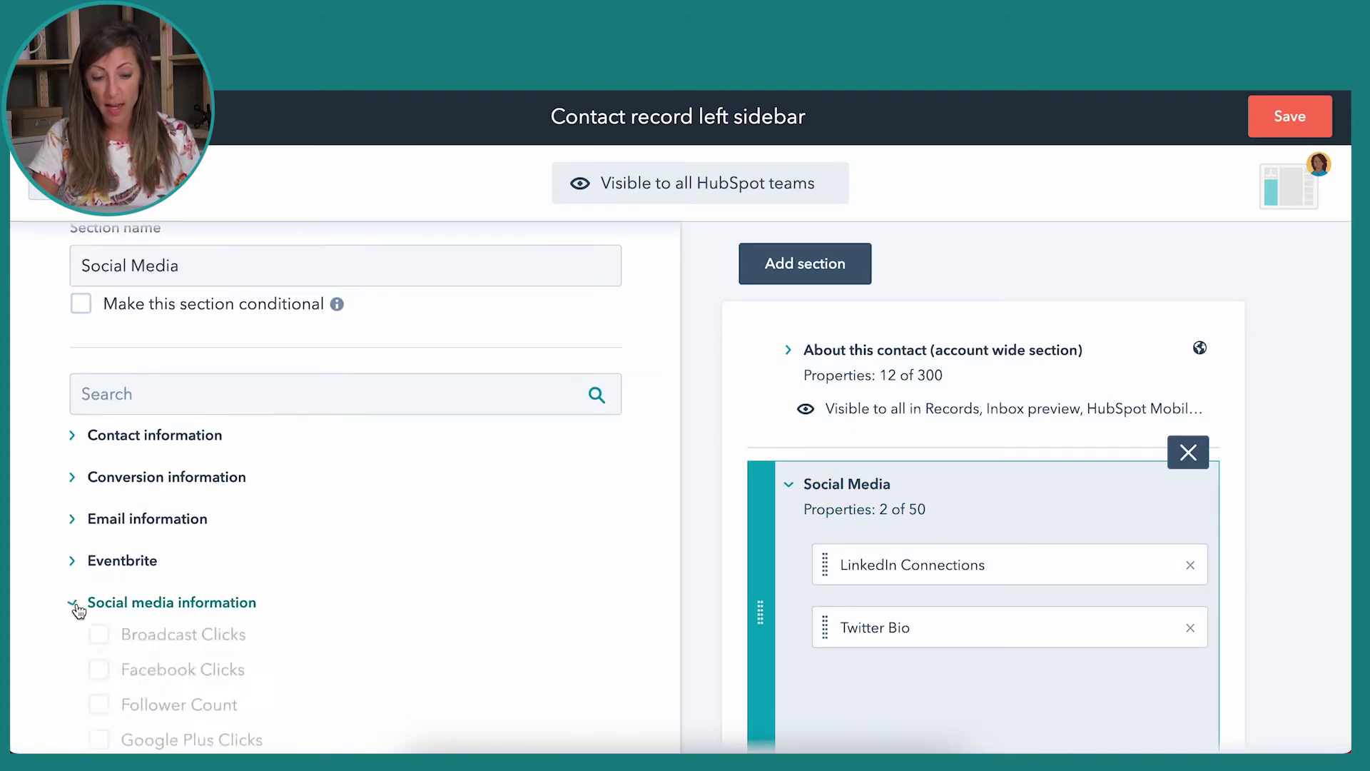
{"action": "scroll", "coordinate": [228, 638], "scroll_direction": "down", "scroll_amount": 1}
{"action": "scroll", "coordinate": [234, 638], "scroll_direction": "down", "scroll_amount": 2}
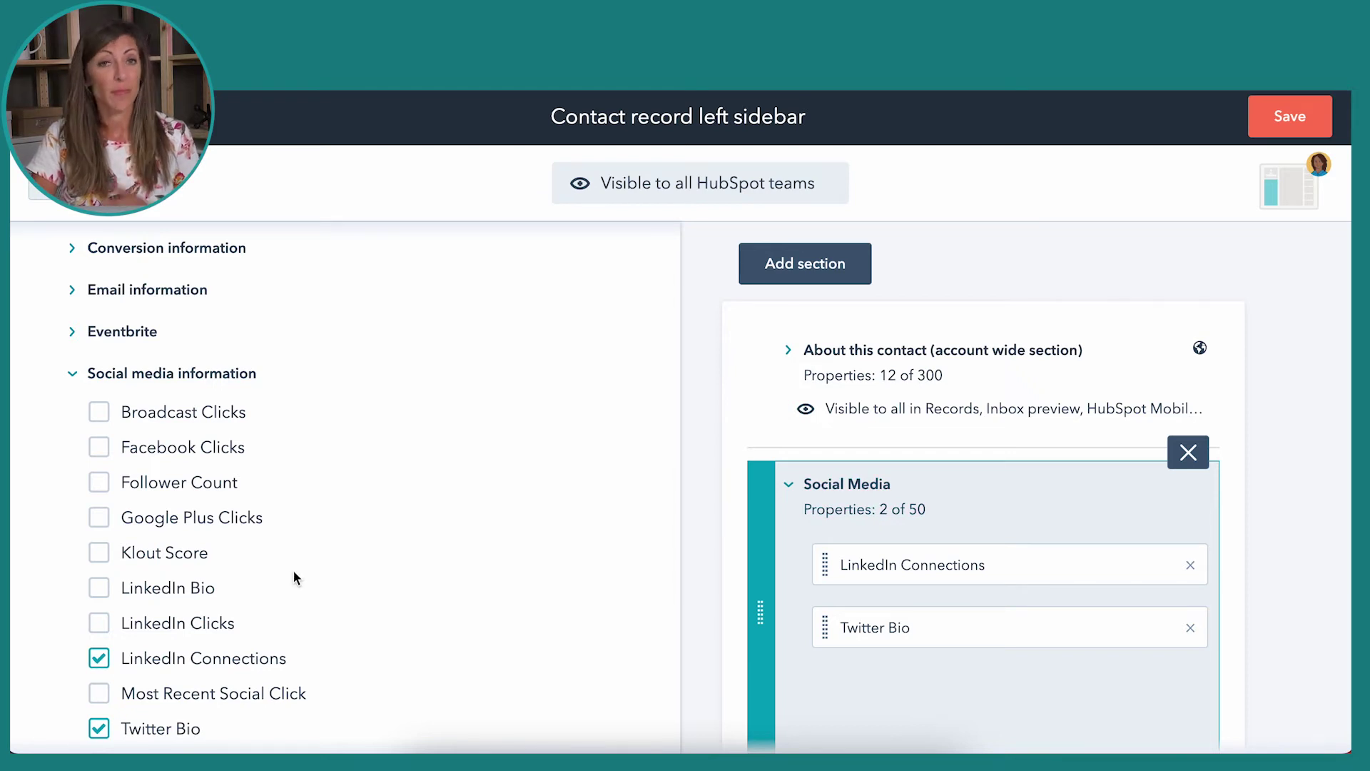
{"action": "scroll", "coordinate": [293, 571], "scroll_direction": "down", "scroll_amount": 2}
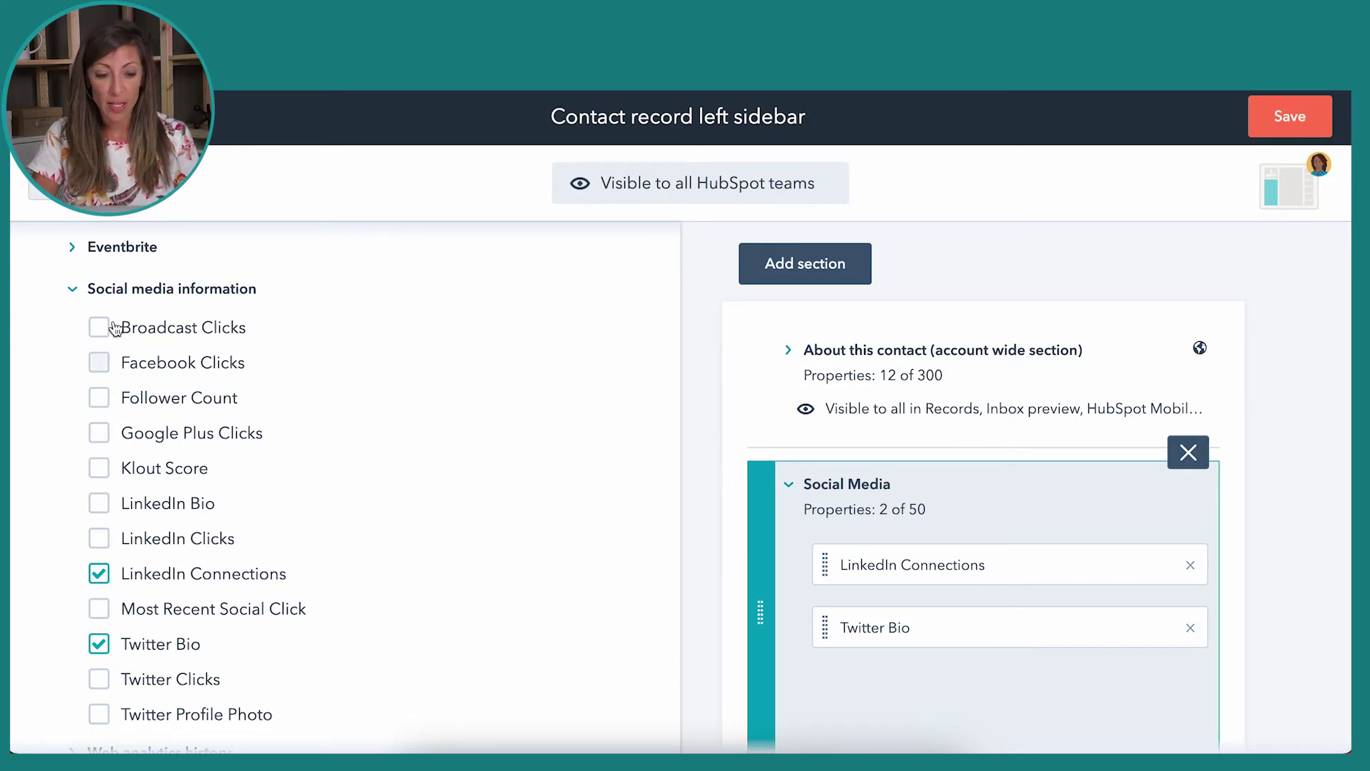
{"action": "left_click", "coordinate": [74, 290]}
{"action": "left_click", "coordinate": [804, 491]}
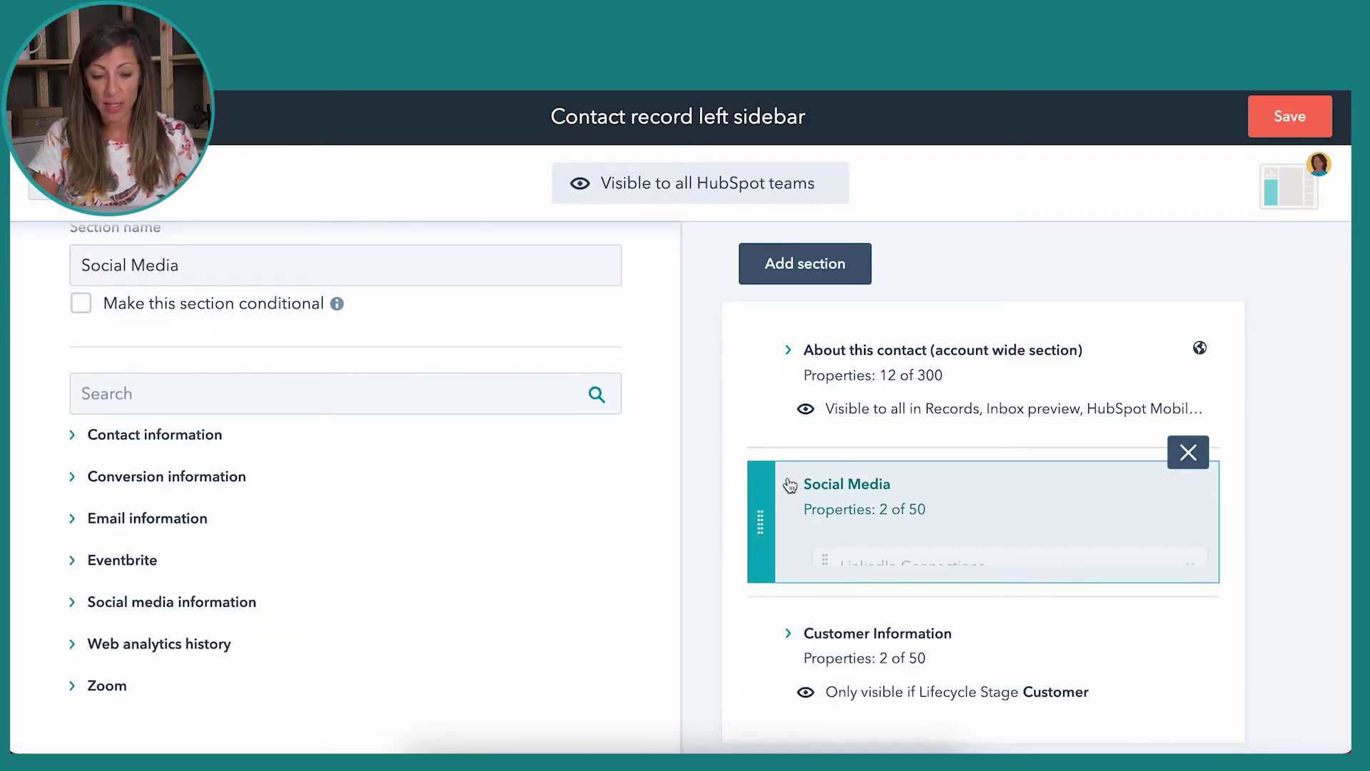
{"action": "left_click", "coordinate": [820, 259]}
- Name the new section Conversion Information and expand the Conversion information property group
{"action": "type", "text": "Conversion Information"}
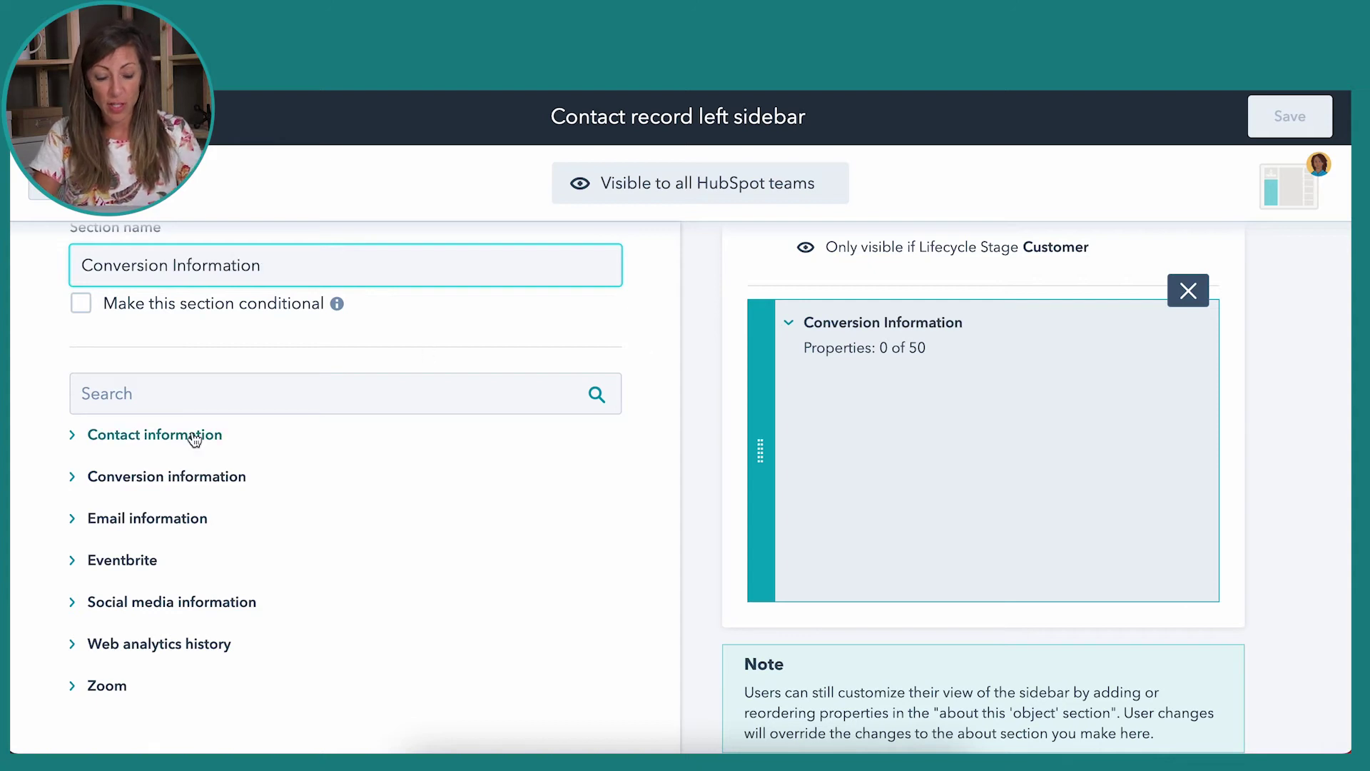
{"action": "left_click", "coordinate": [77, 478]}
{"action": "scroll", "coordinate": [208, 611], "scroll_direction": "down", "scroll_amount": 5}
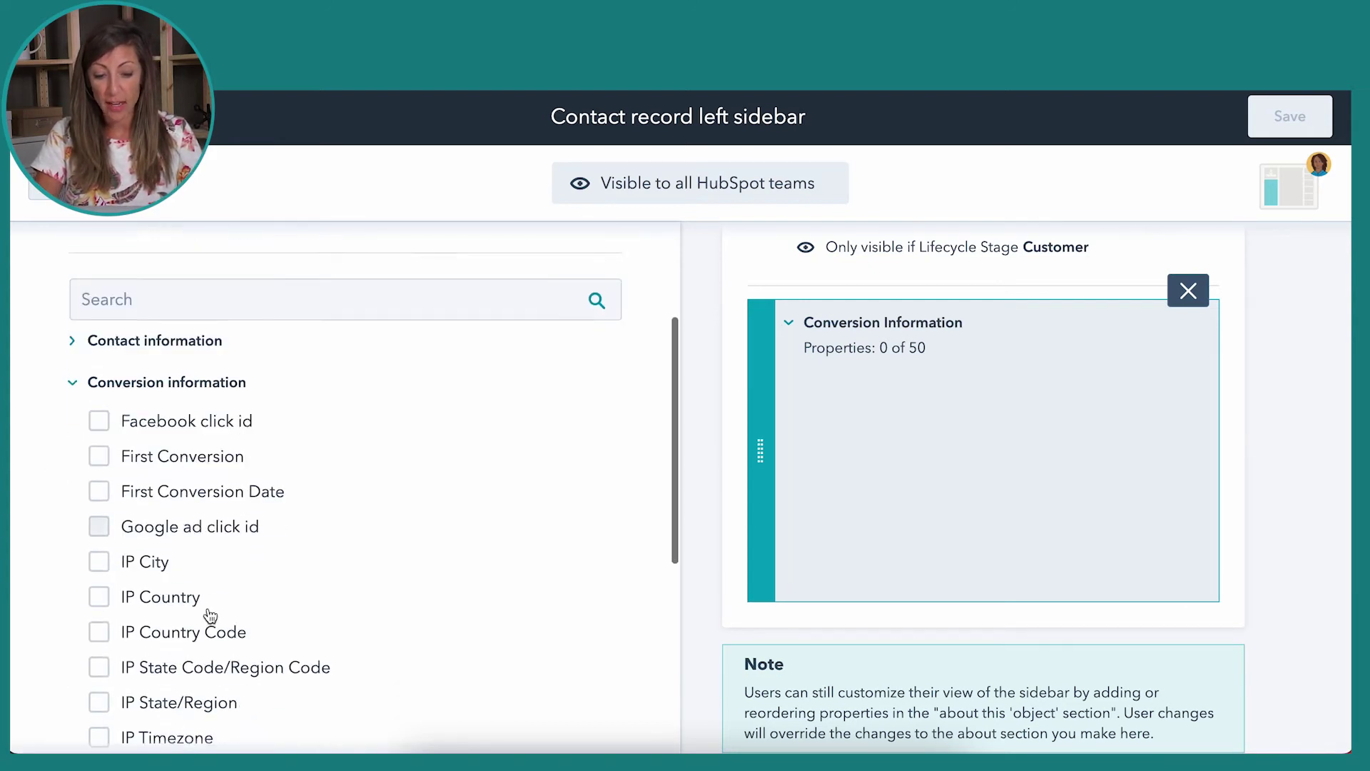
{"action": "scroll", "coordinate": [207, 612], "scroll_direction": "down", "scroll_amount": 2}
{"action": "scroll", "coordinate": [207, 607], "scroll_direction": "up", "scroll_amount": 4}
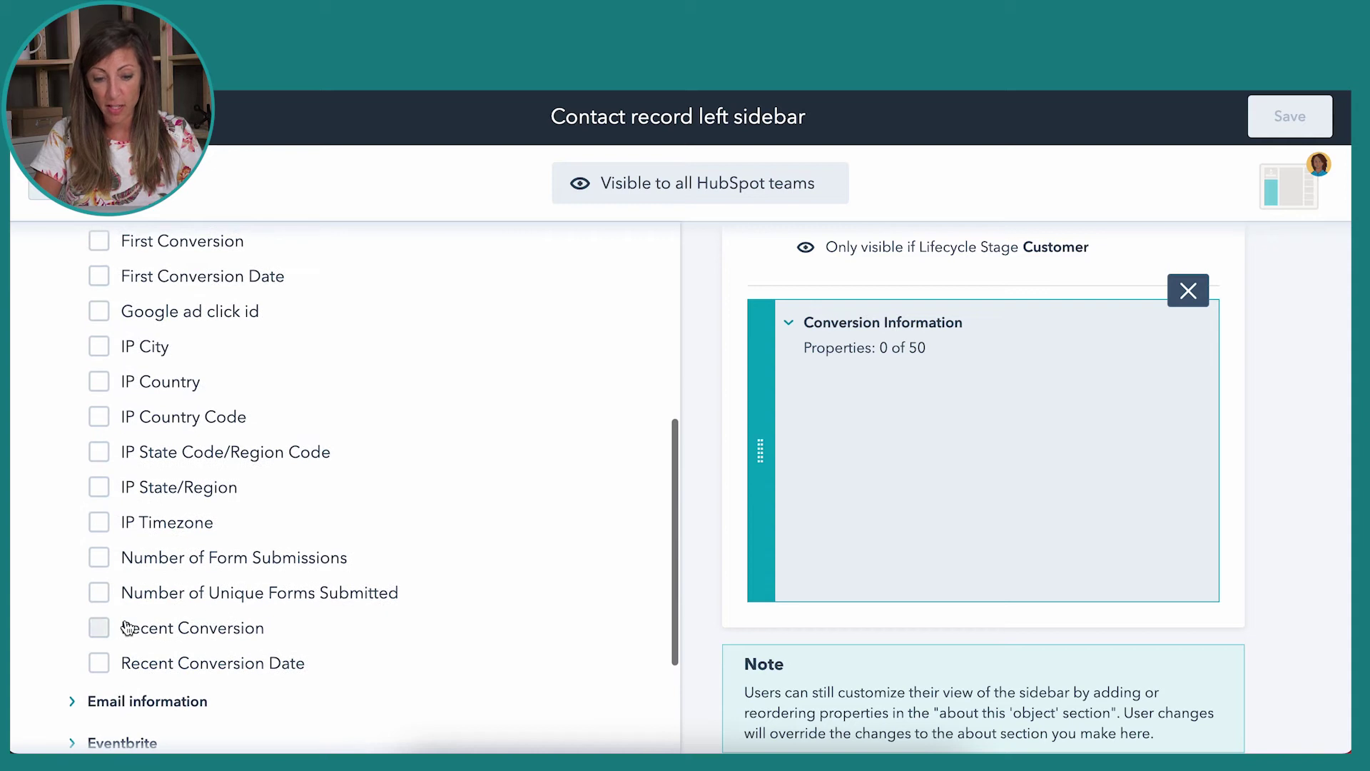
- Add Recent Conversion, Number of Form Submissions and First Conversion, then open About this contact for editing
{"action": "left_click", "coordinate": [99, 628]}
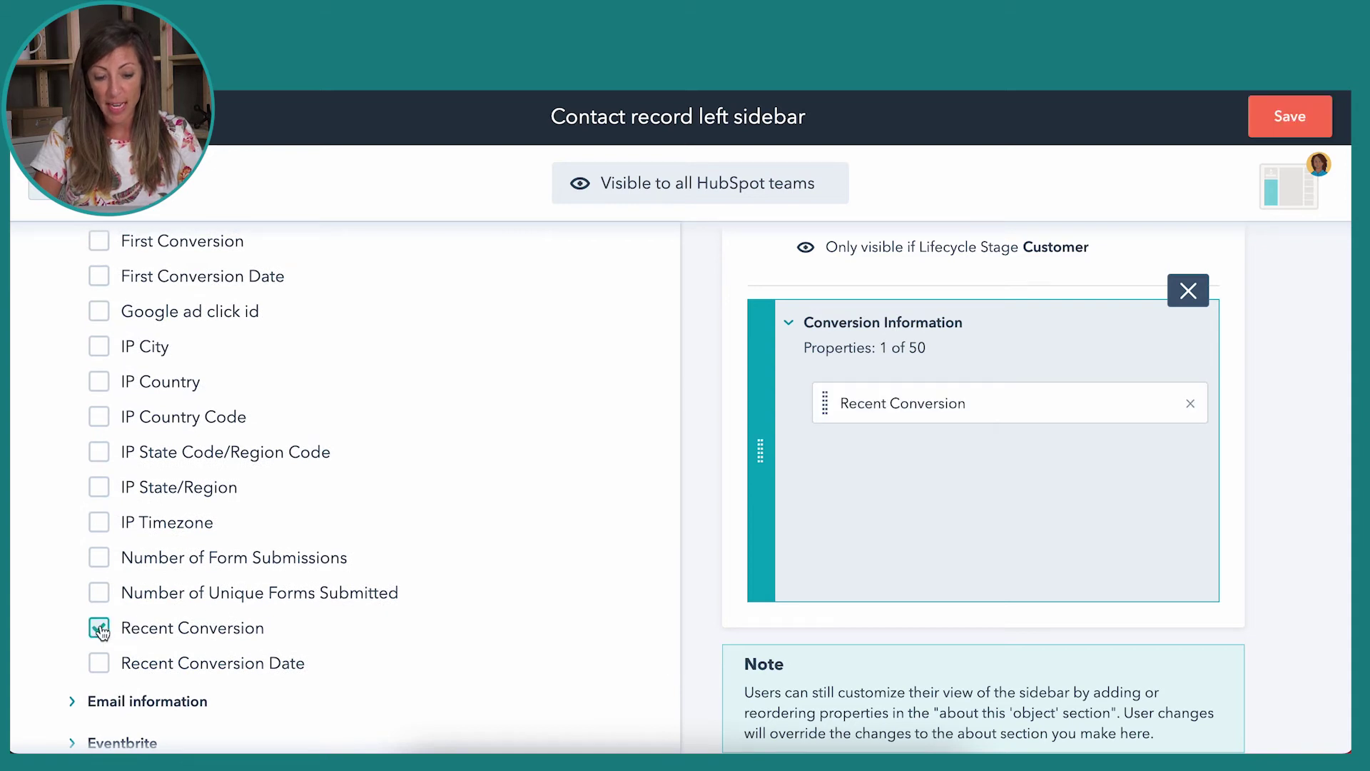
{"action": "left_click", "coordinate": [99, 557]}
{"action": "scroll", "coordinate": [207, 553], "scroll_direction": "up", "scroll_amount": 2}
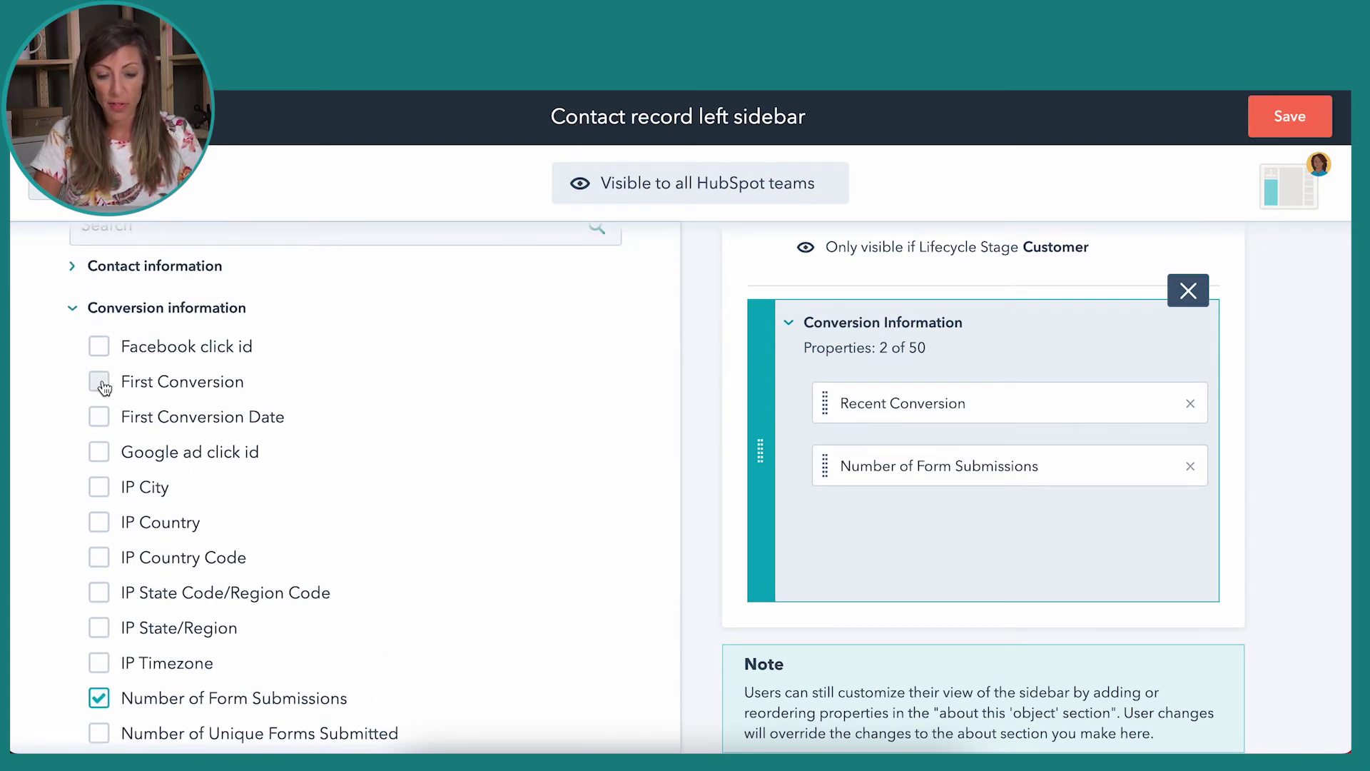
{"action": "left_click", "coordinate": [100, 382]}
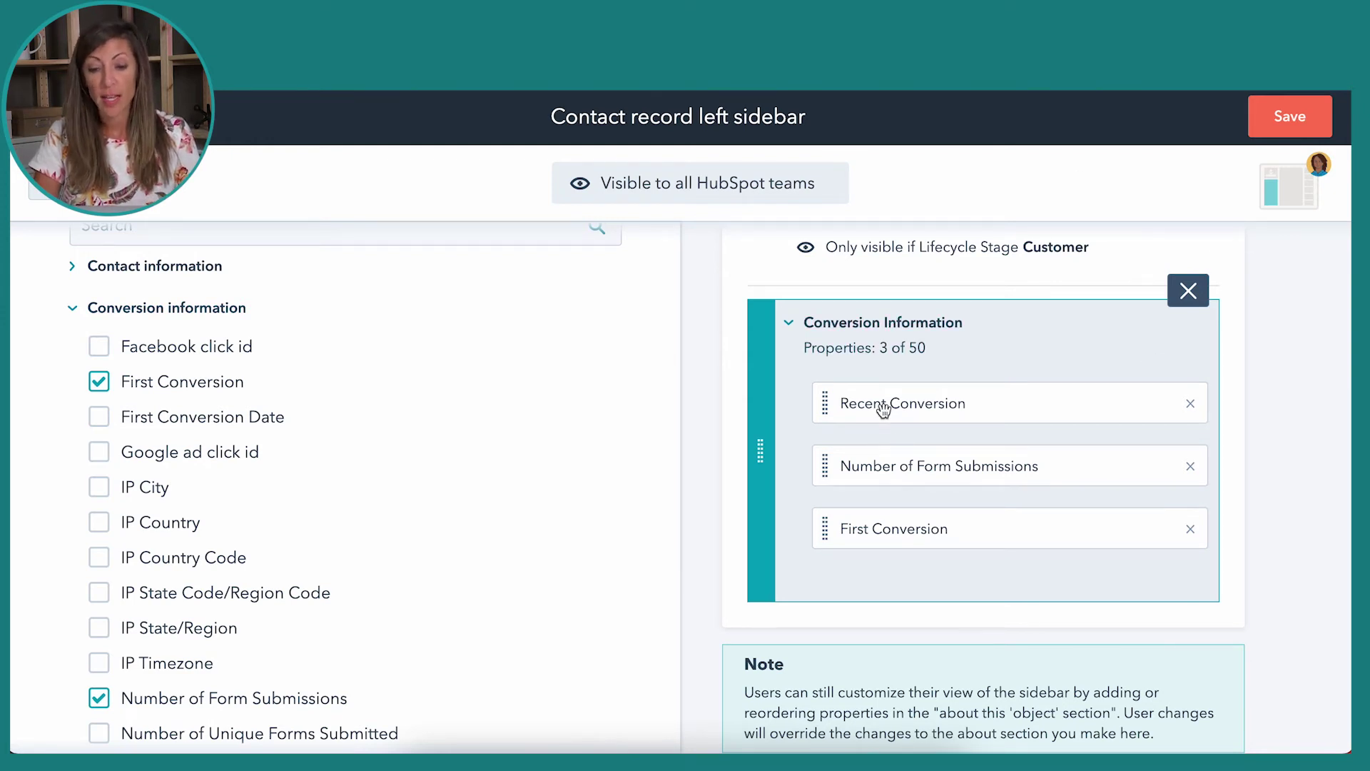
{"action": "scroll", "coordinate": [899, 439], "scroll_direction": "up", "scroll_amount": 5}
{"action": "scroll", "coordinate": [370, 404], "scroll_direction": "up", "scroll_amount": 4}
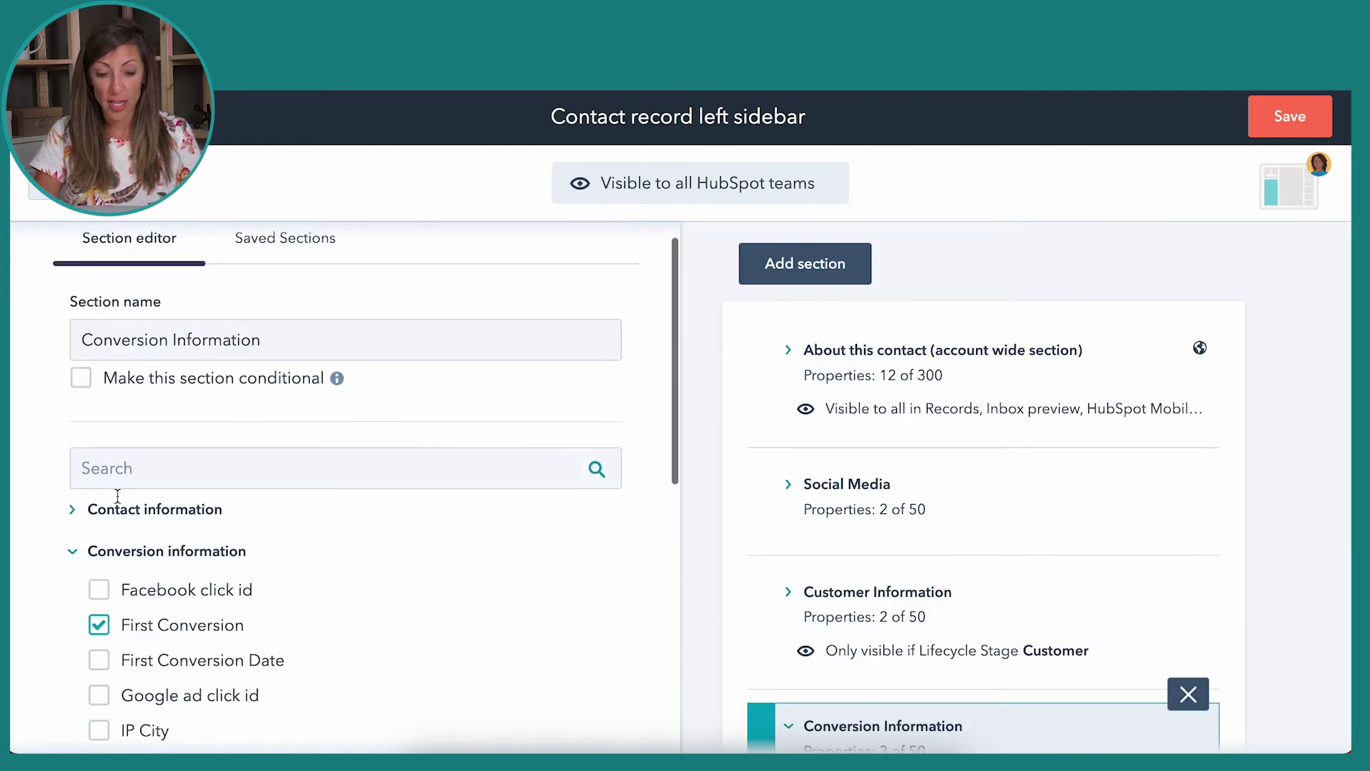
{"action": "left_click", "coordinate": [69, 554]}
{"action": "left_click", "coordinate": [802, 351]}
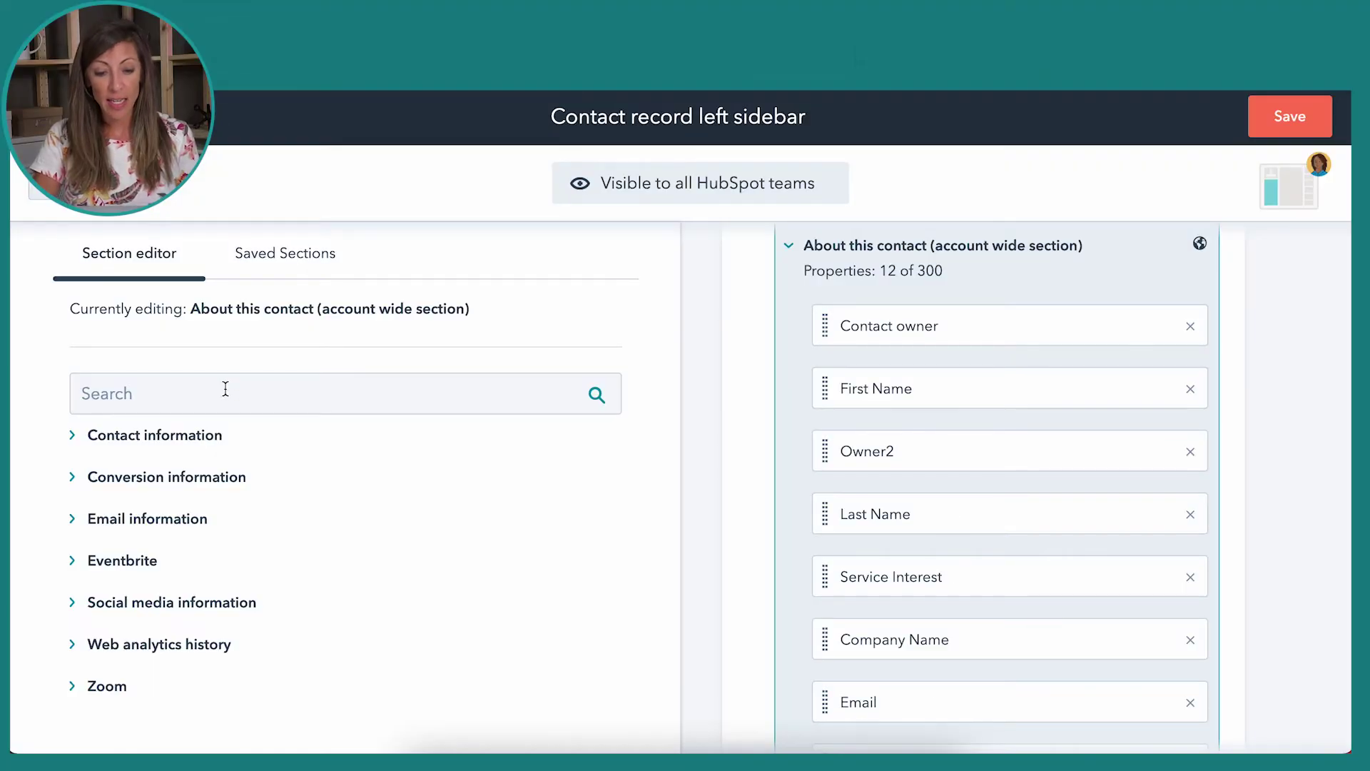
- Search 'address' and add Street Address to the About this contact section
{"action": "left_click", "coordinate": [227, 391]}
{"action": "type", "text": "addre"}
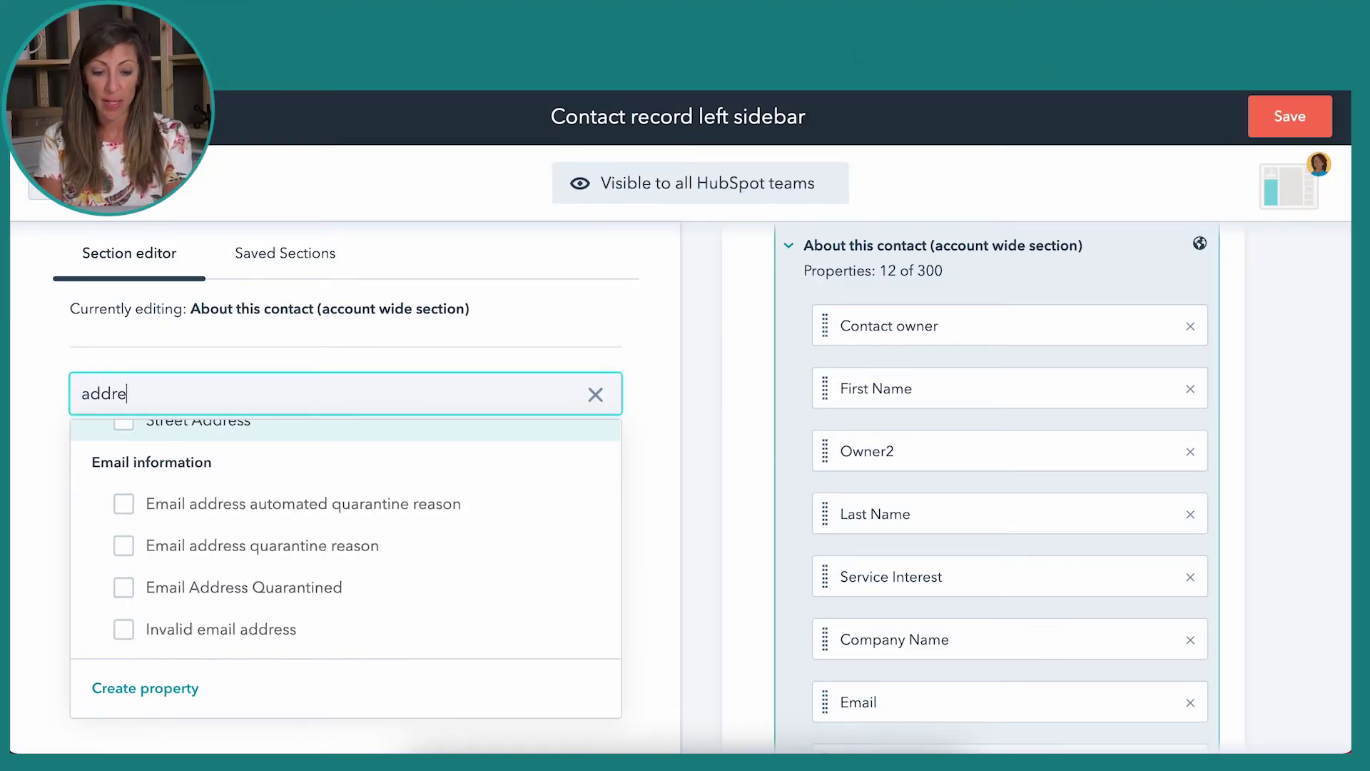
{"action": "type", "text": "ss"}
{"action": "scroll", "coordinate": [228, 480], "scroll_direction": "up", "scroll_amount": 1}
{"action": "left_click", "coordinate": [123, 490]}
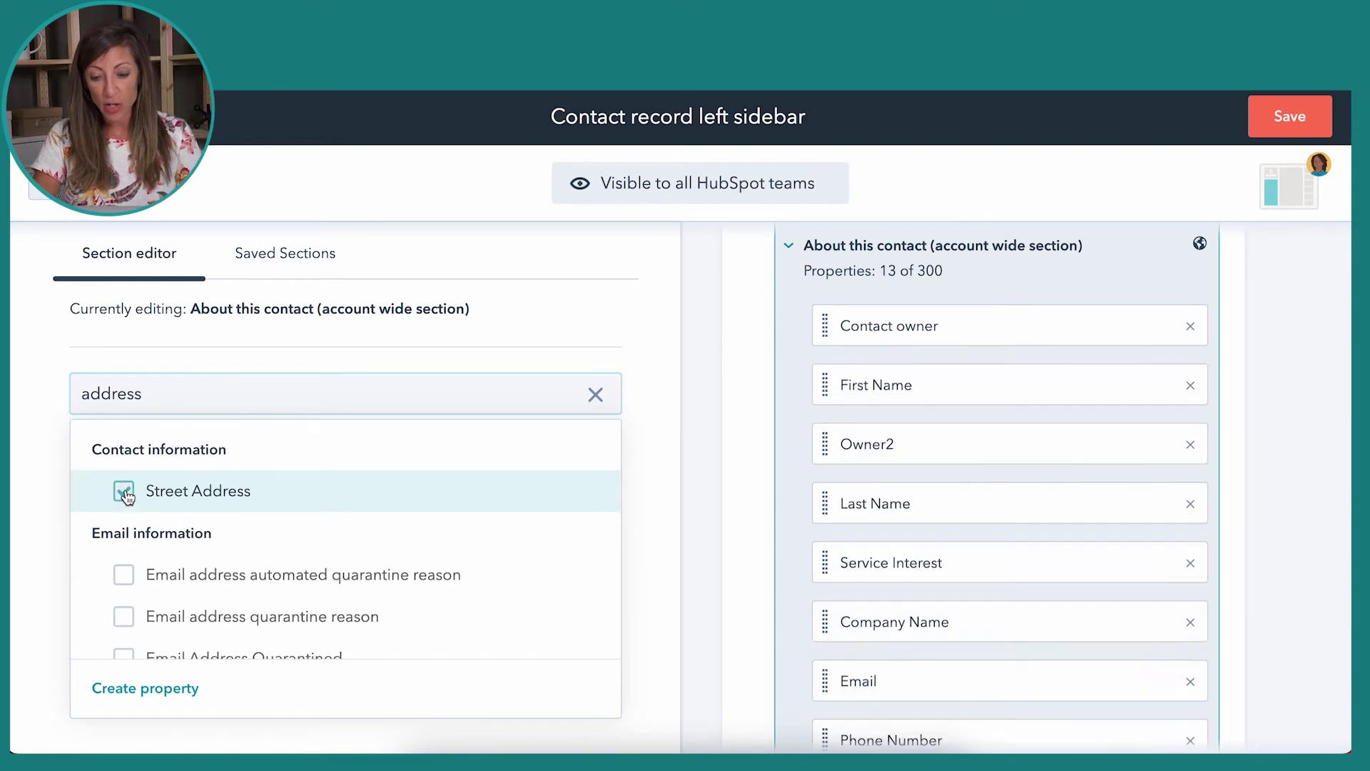
- Move Phone Number and Last Name directly below Owner2, then save the sidebar
{"action": "scroll", "coordinate": [932, 667], "scroll_direction": "down", "scroll_amount": 2}
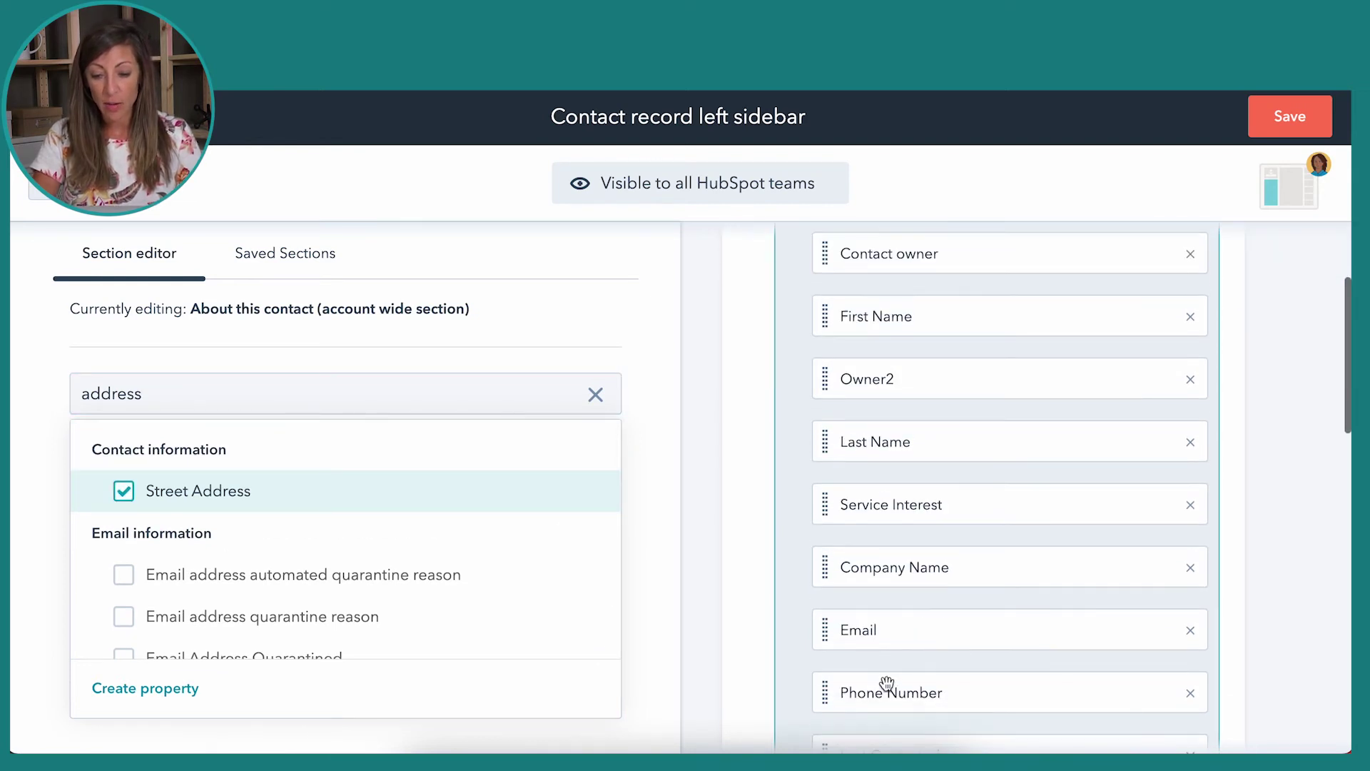
{"action": "left_click_drag", "start_coordinate": [884, 687], "coordinate": [885, 425]}
{"action": "left_click_drag", "start_coordinate": [879, 535], "coordinate": [867, 410]}
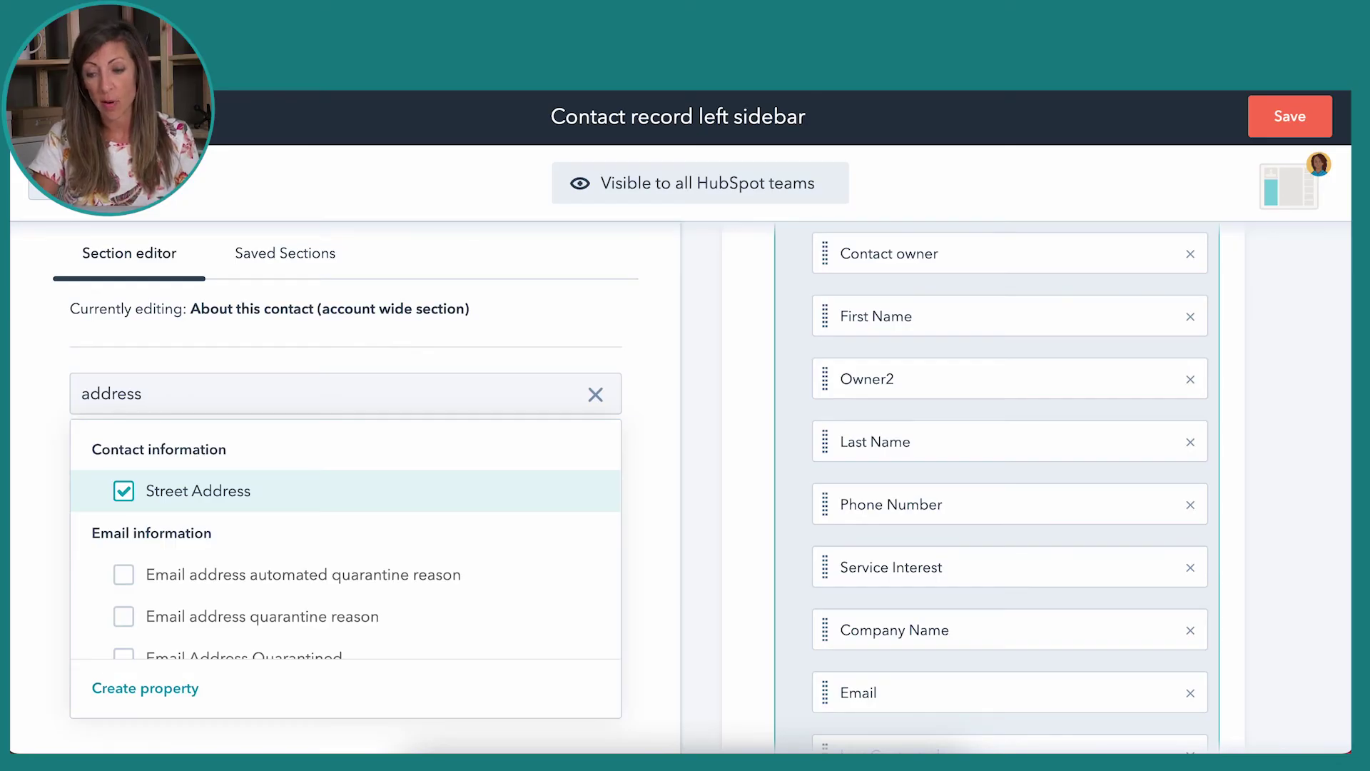
{"action": "left_click", "coordinate": [1297, 122]}
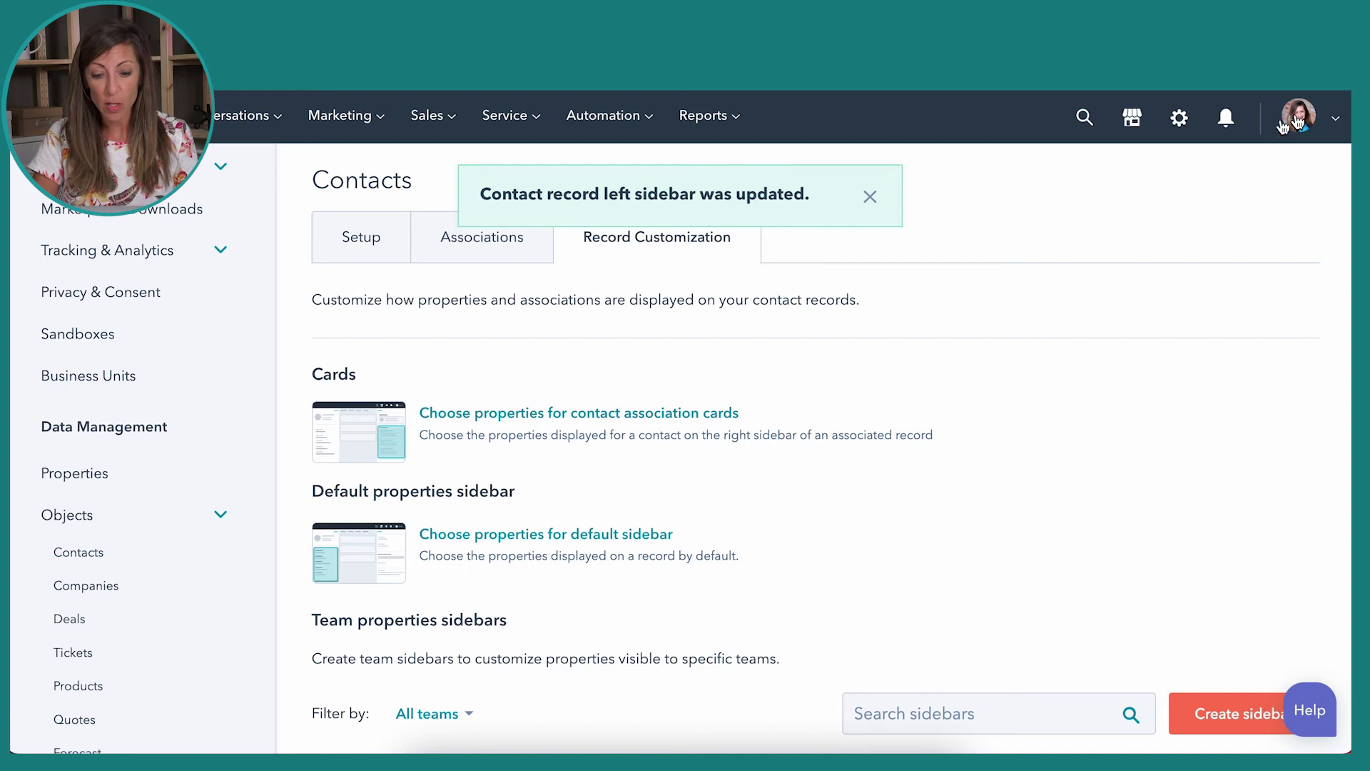
{"action": "left_click", "coordinate": [589, 535]}
{"action": "left_click", "coordinate": [874, 712]}
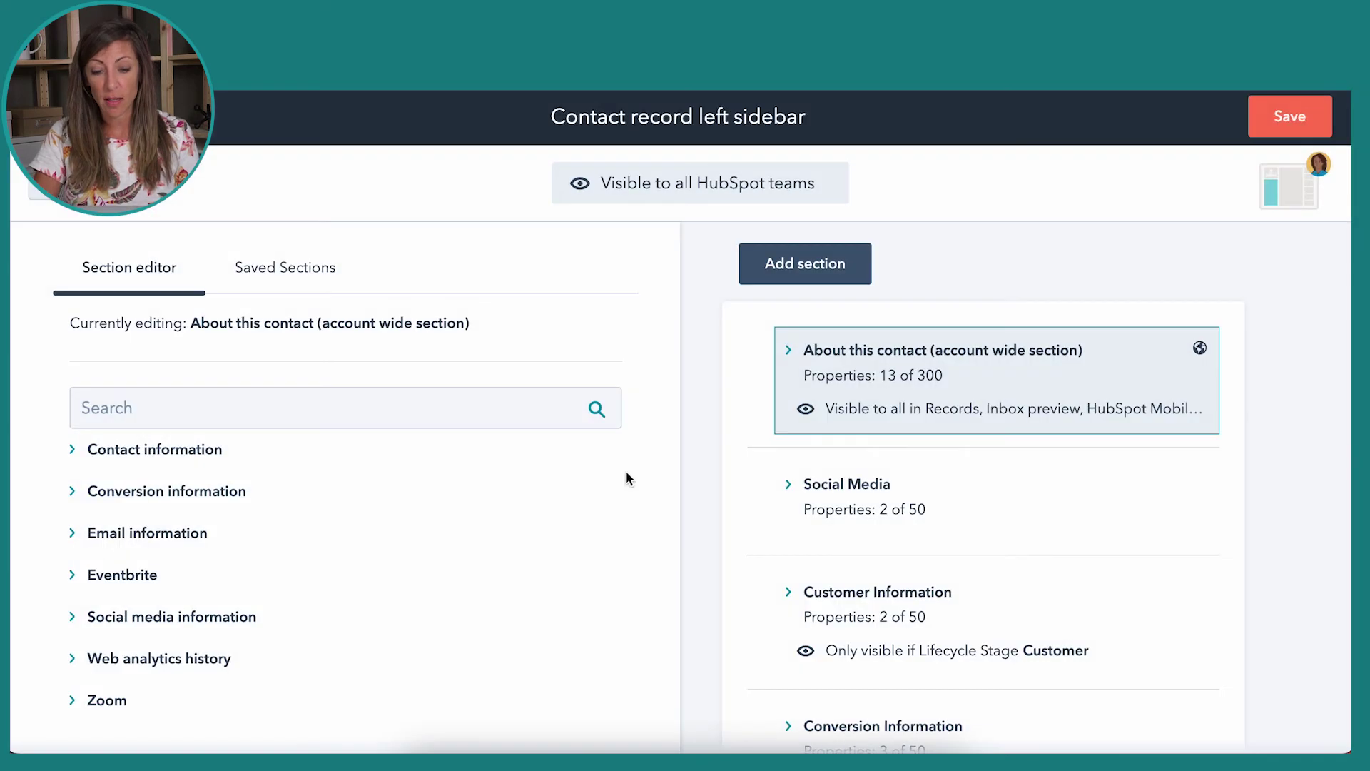
{"action": "scroll", "coordinate": [879, 607], "scroll_direction": "down", "scroll_amount": 1}
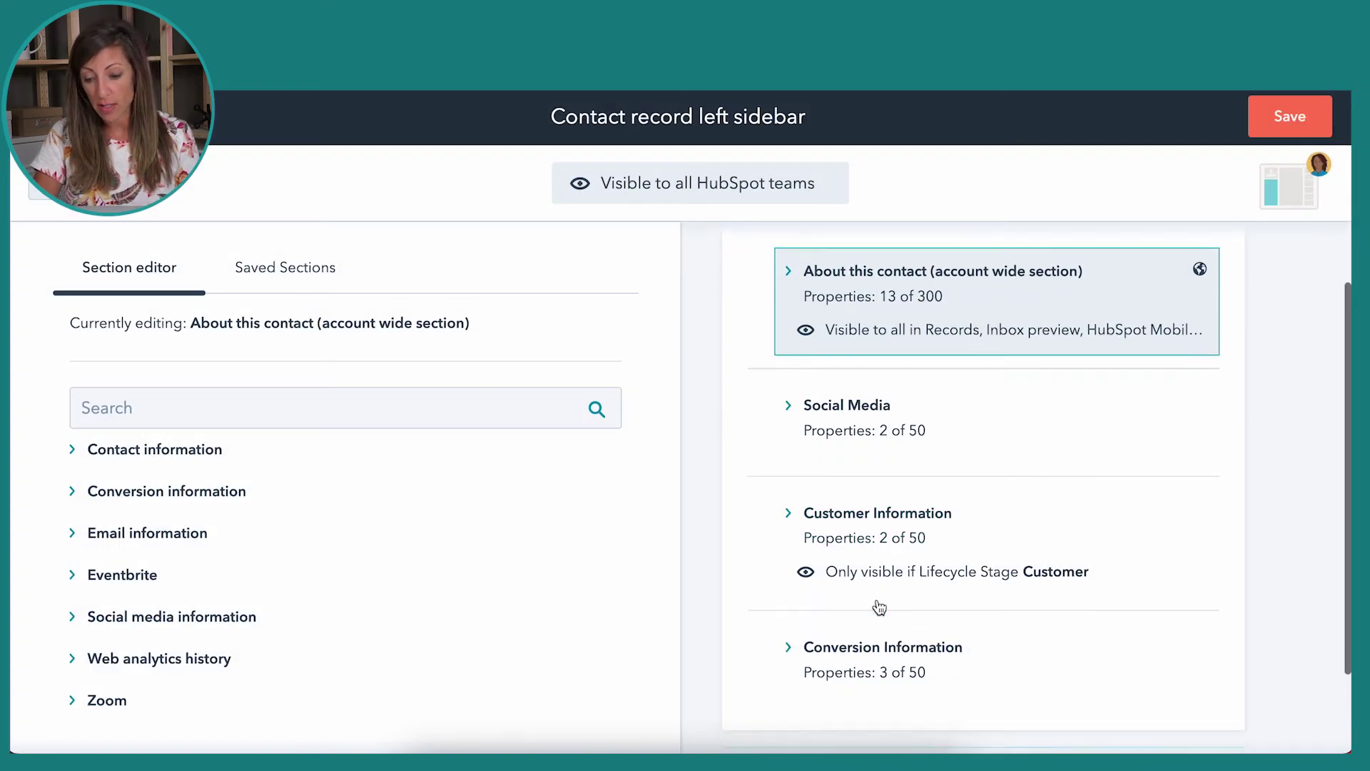
{"action": "left_click", "coordinate": [792, 511]}
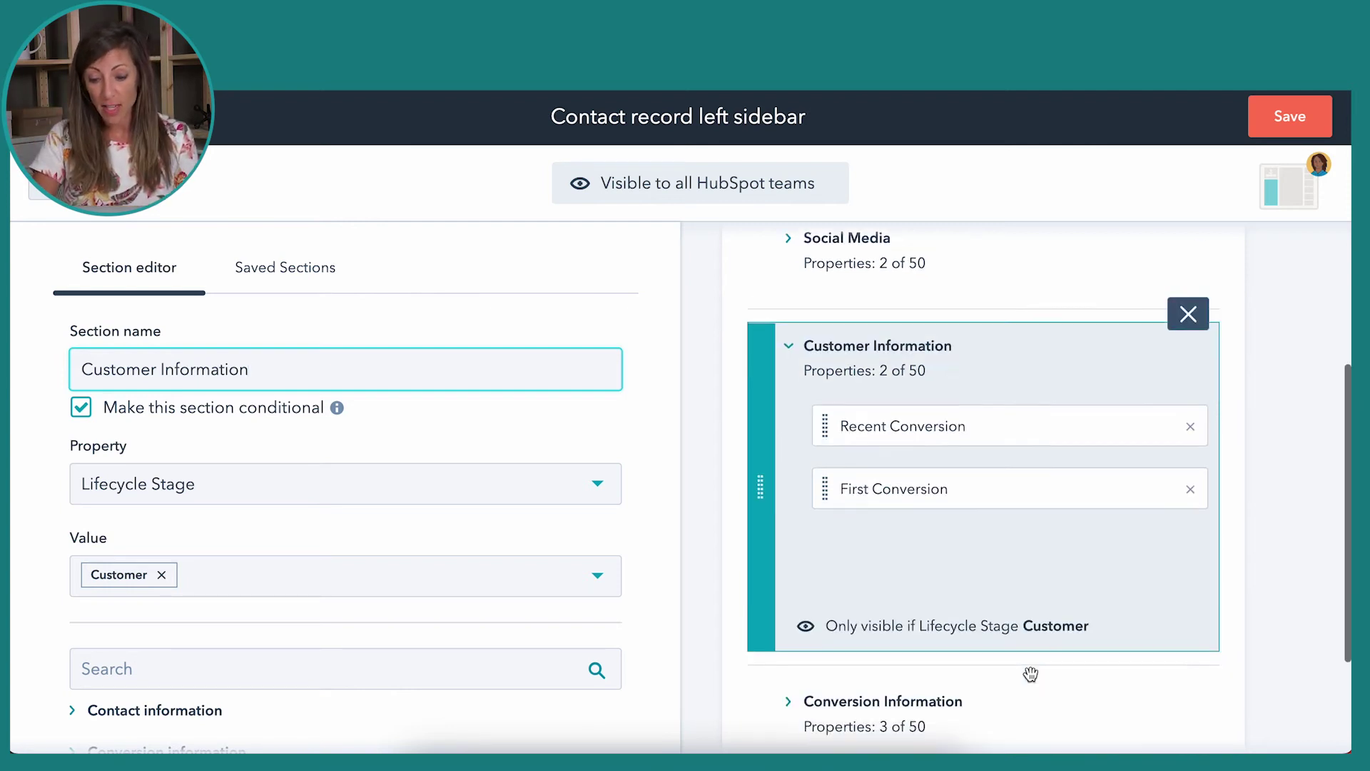
{"action": "scroll", "coordinate": [985, 543], "scroll_direction": "down", "scroll_amount": 2}
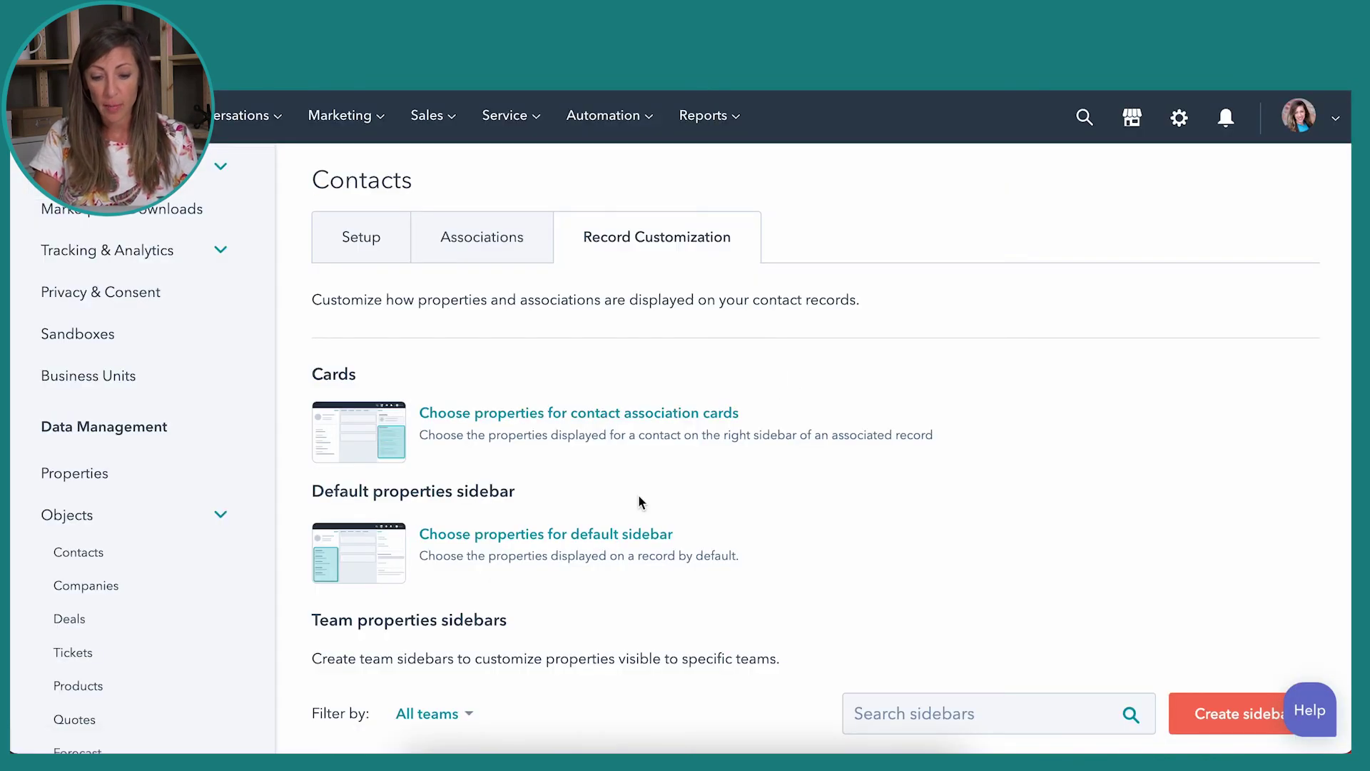
{"action": "scroll", "coordinate": [640, 503], "scroll_direction": "down", "scroll_amount": 1}
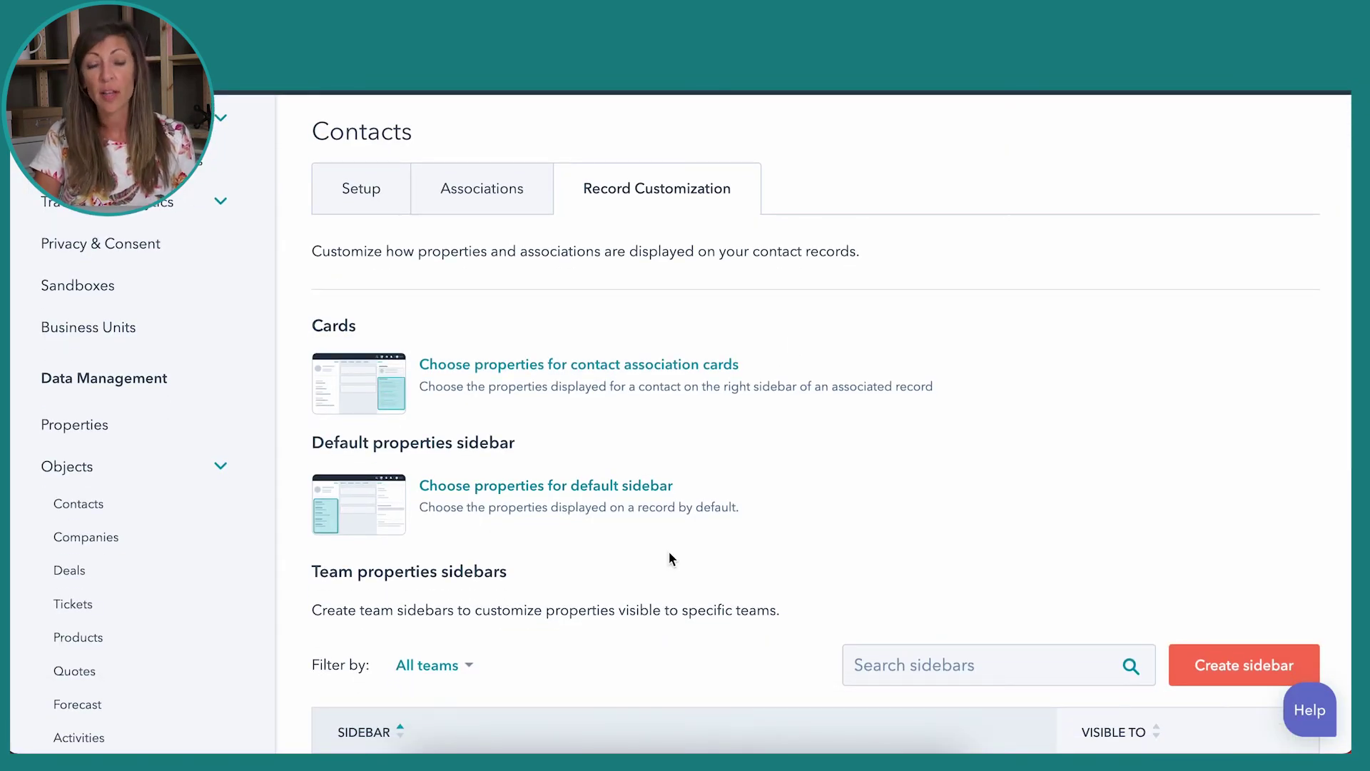
{"action": "scroll", "coordinate": [669, 553], "scroll_direction": "down", "scroll_amount": 3}
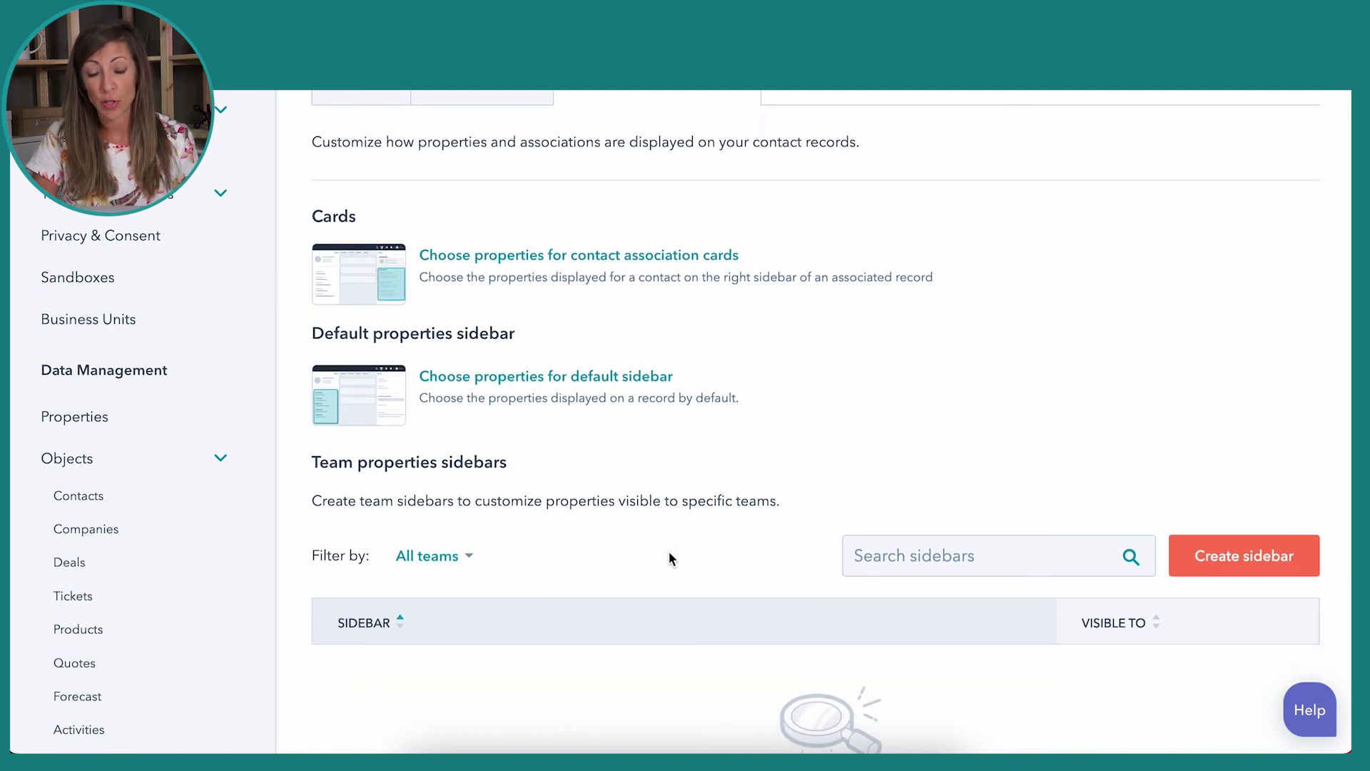
{"action": "left_click", "coordinate": [1260, 564]}
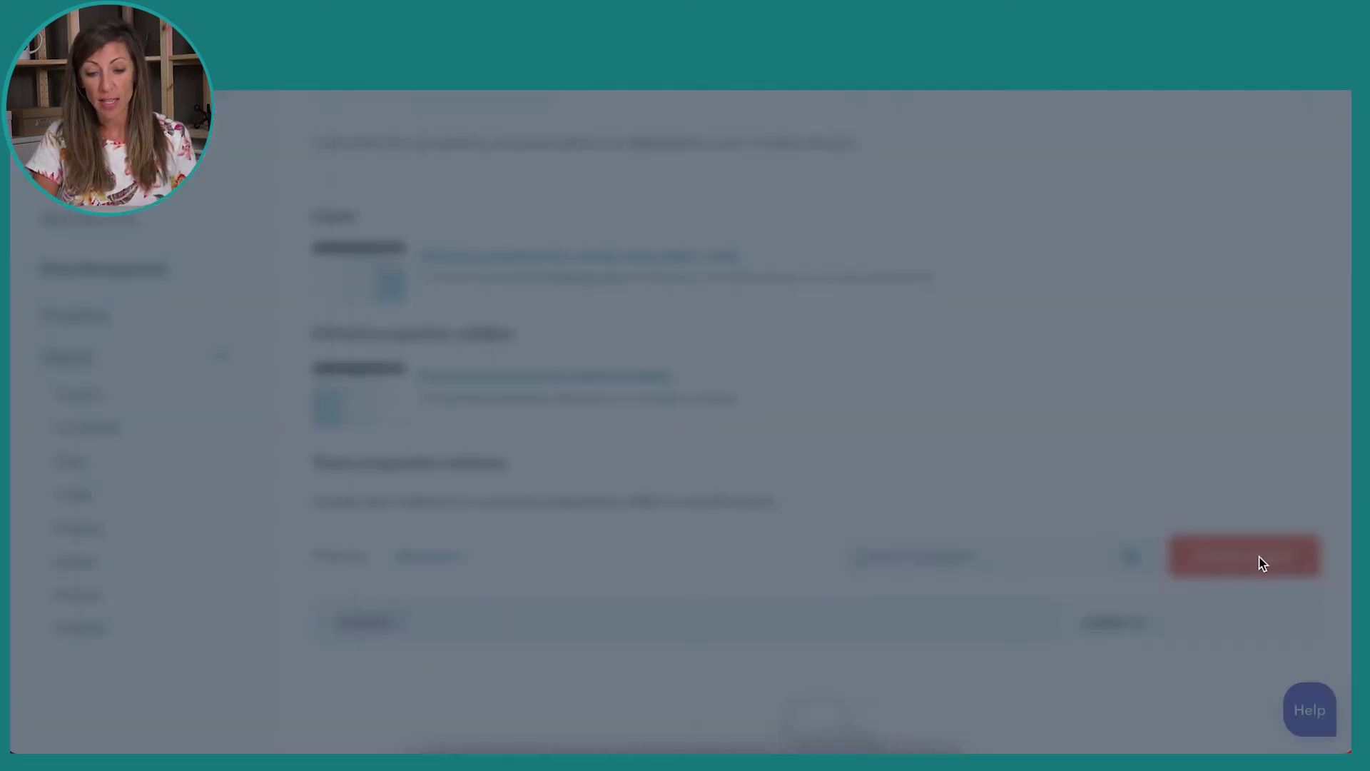